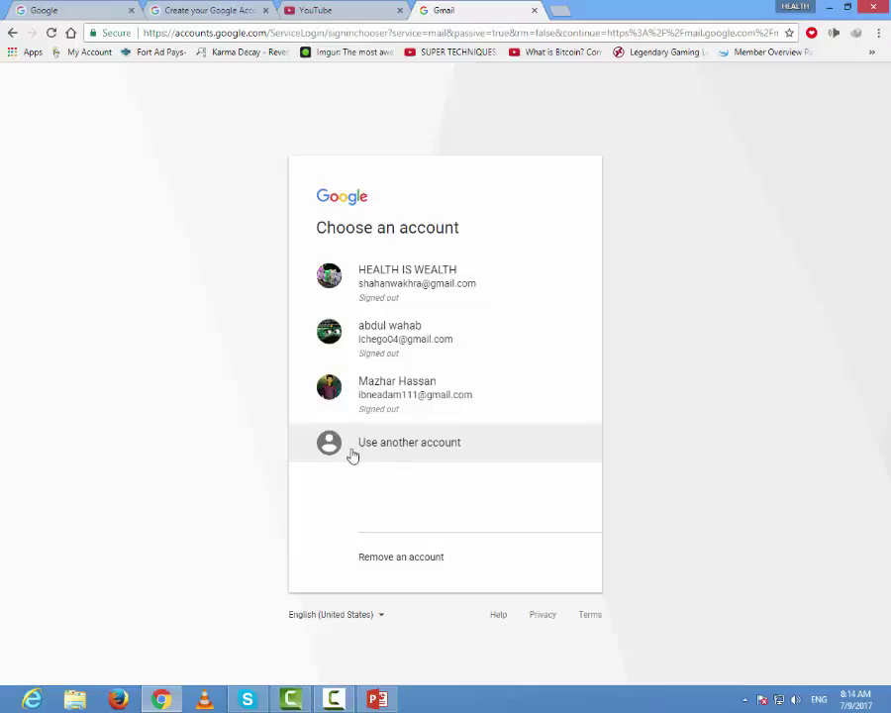
- Switch to another account and choose Create account from the extra sign-in options
left_click(398, 453)
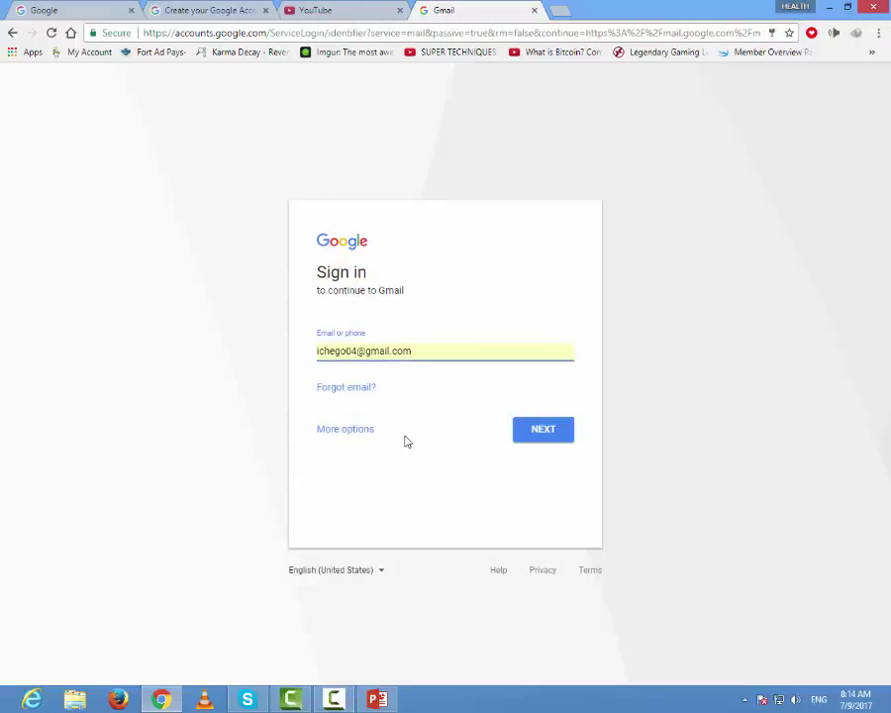
left_click(350, 428)
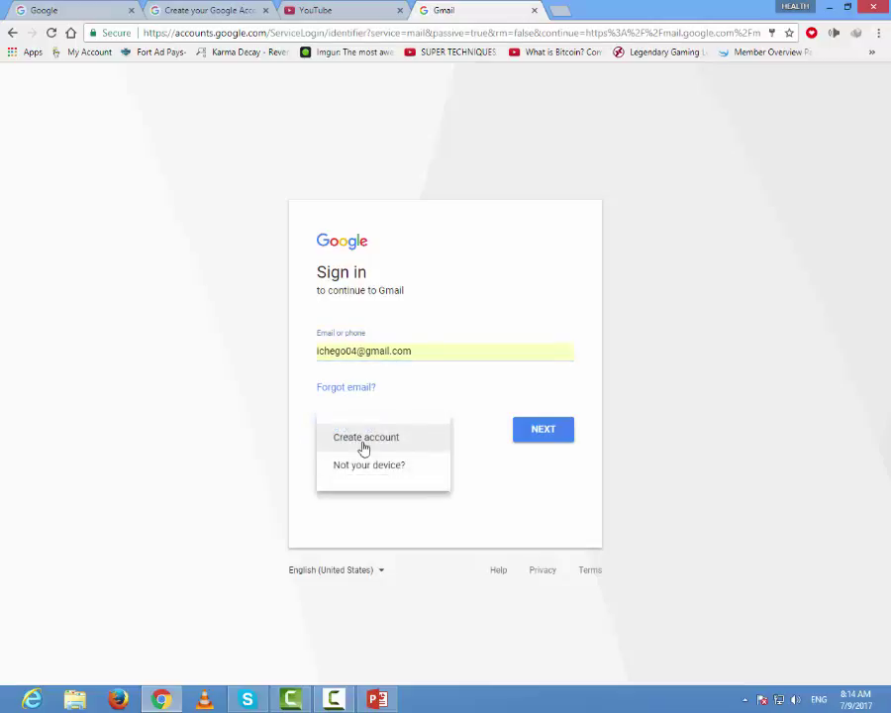
left_click(367, 447)
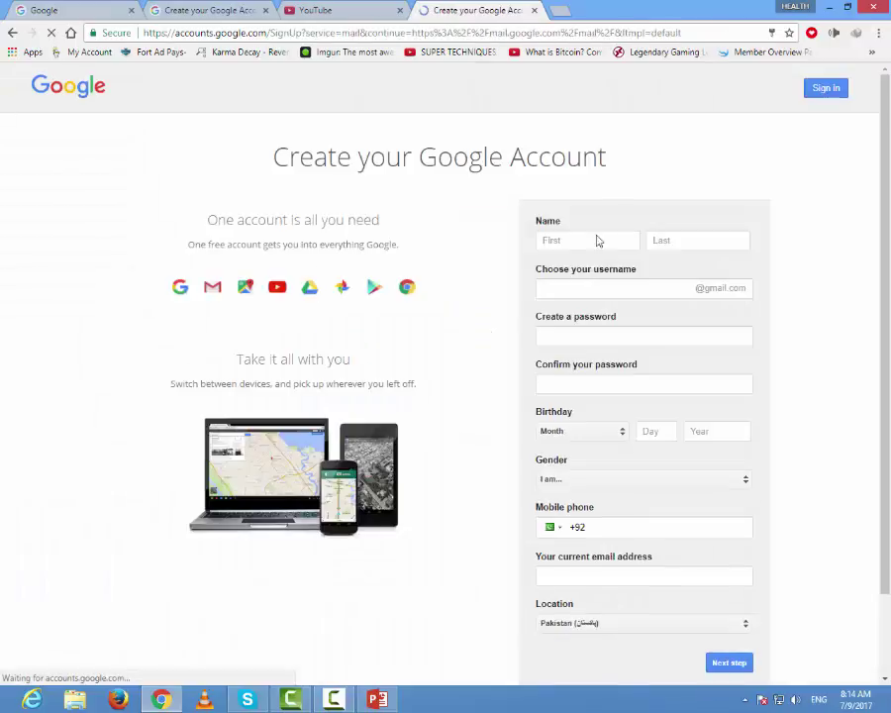
- Enter the person's first and last name and a short first username attempt
left_click(581, 246)
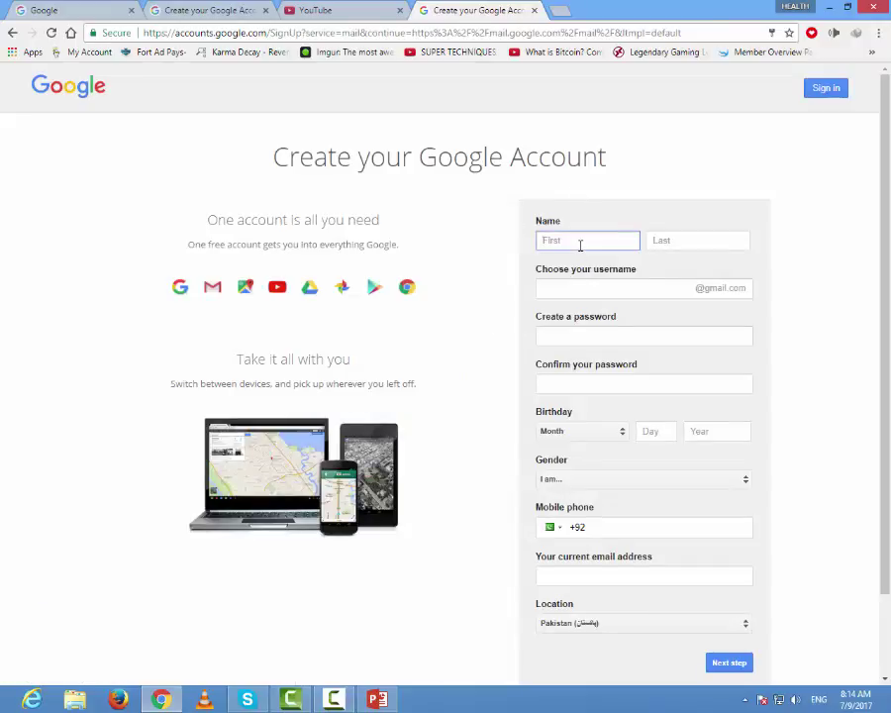
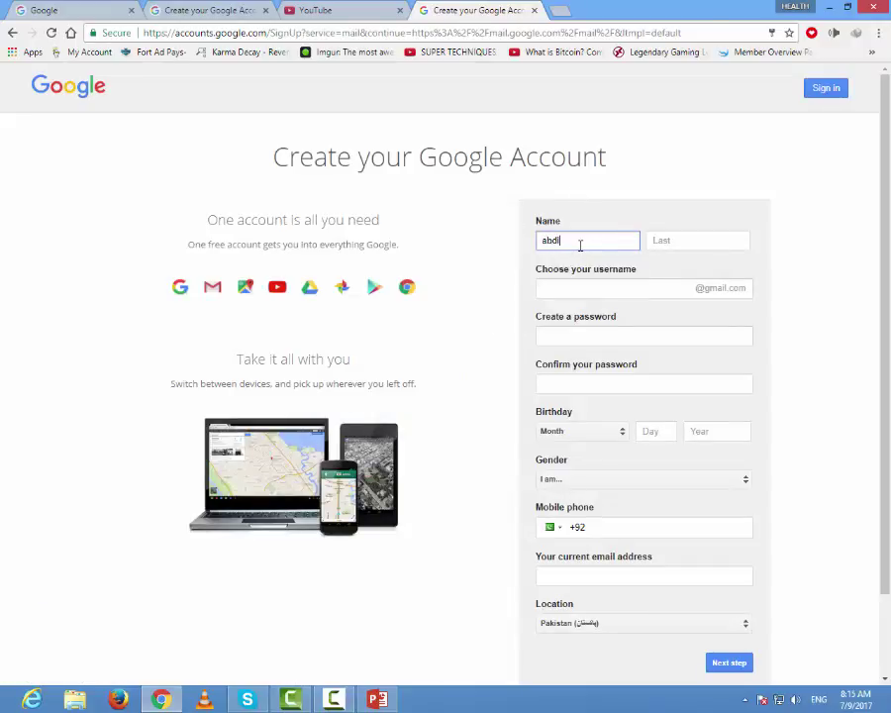
key("Tab")
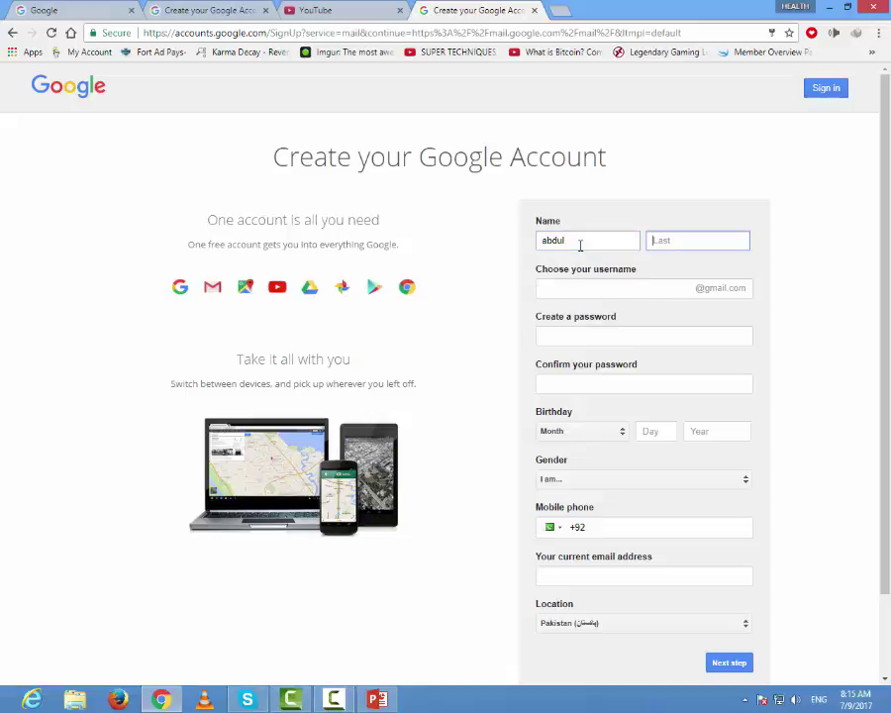
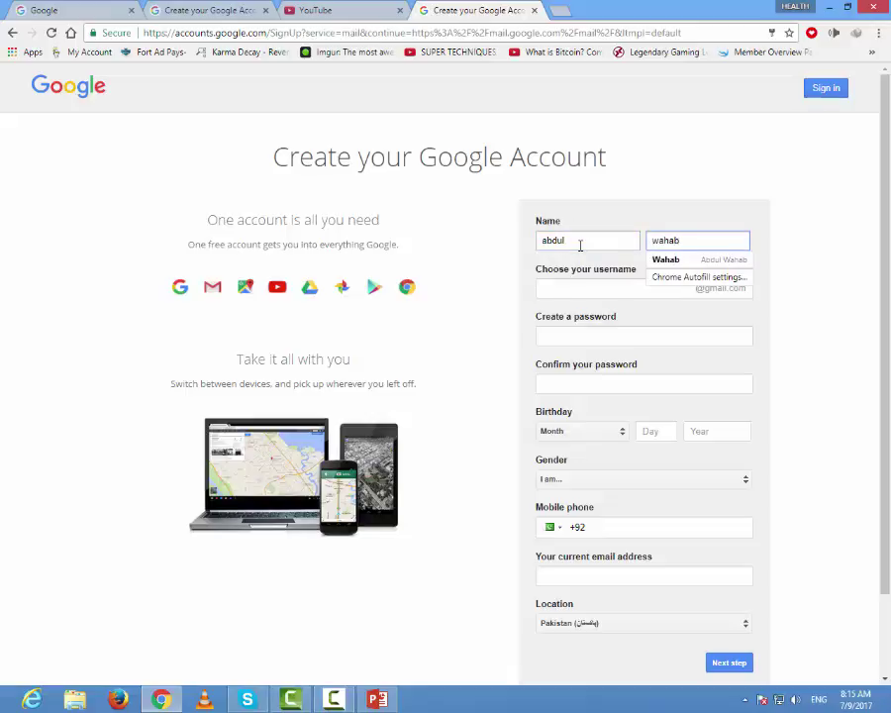
key("Tab")
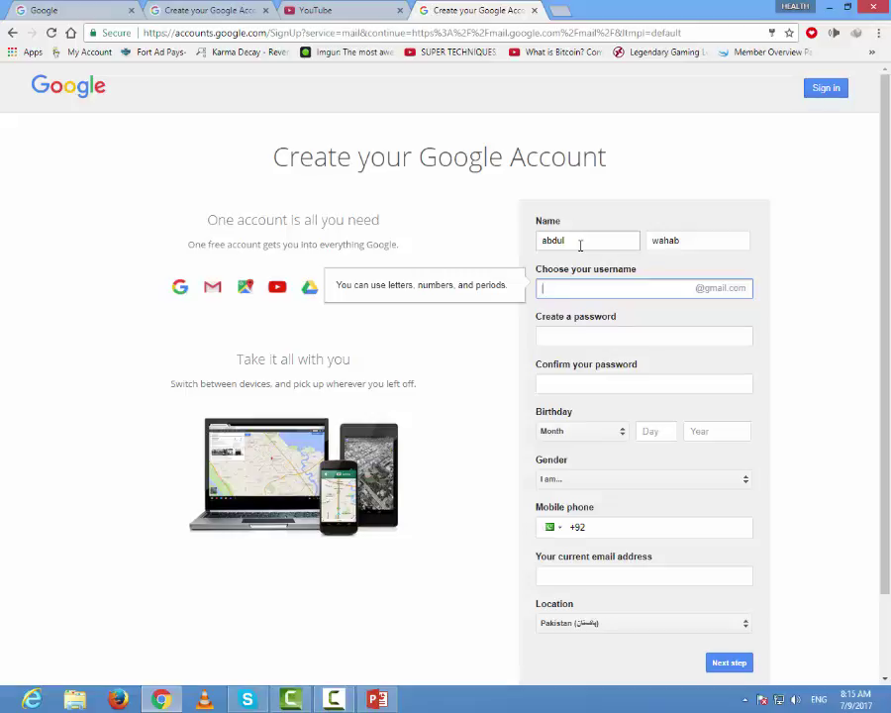
type("abdul")
key("Tab")
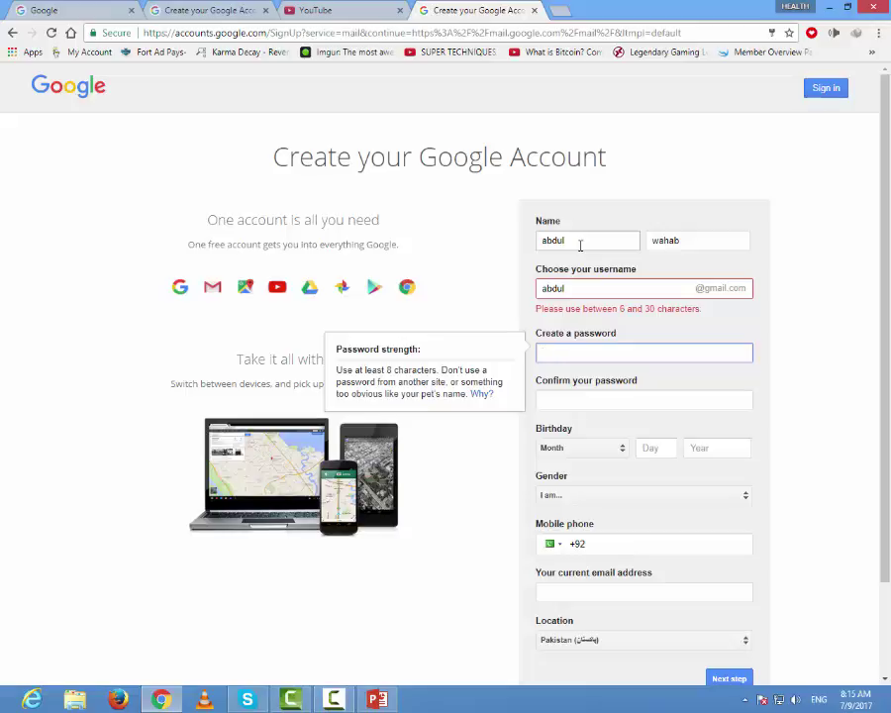
- Append digits, then a letter, to the taken username until the form accepts it
left_click(607, 281)
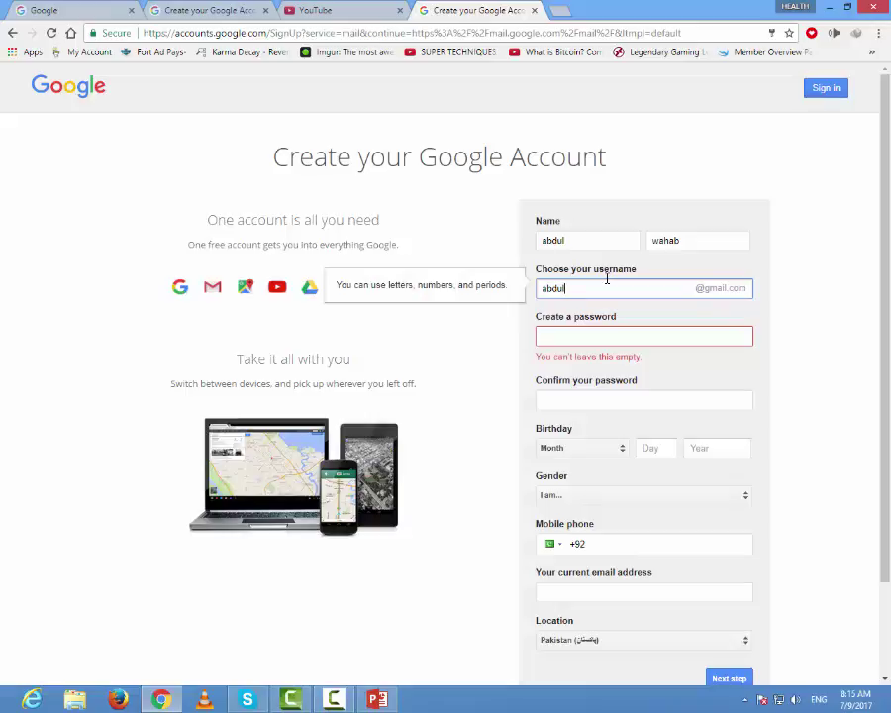
type("4224")
left_click(594, 332)
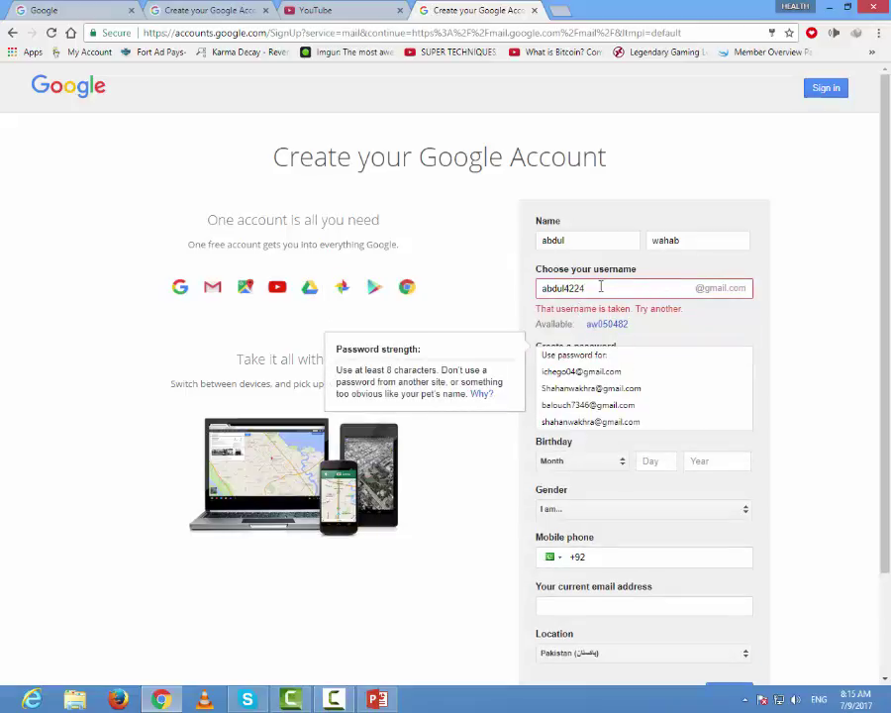
left_click(600, 287)
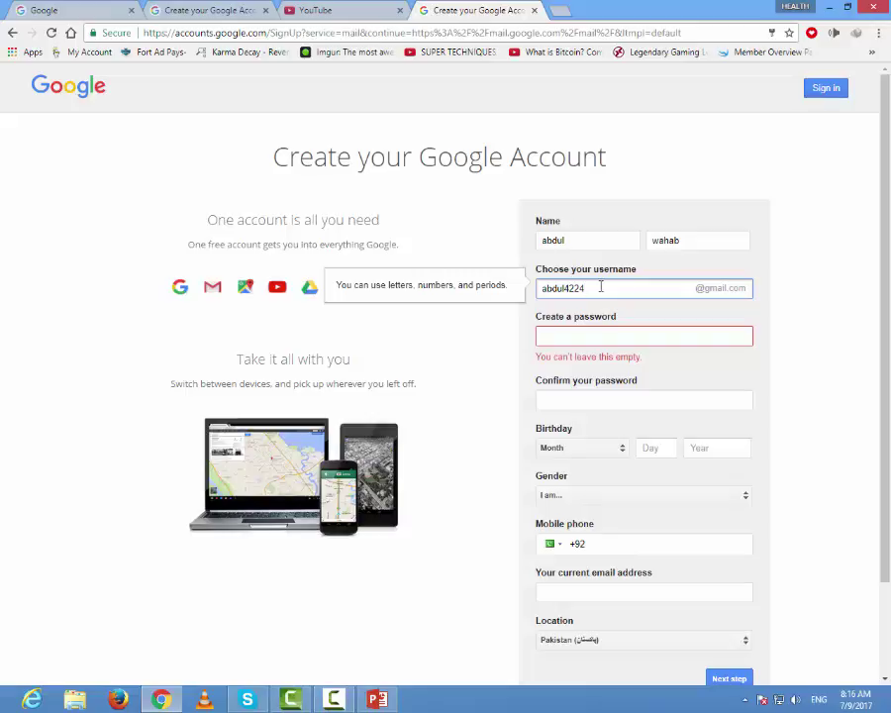
type("a")
left_click(591, 335)
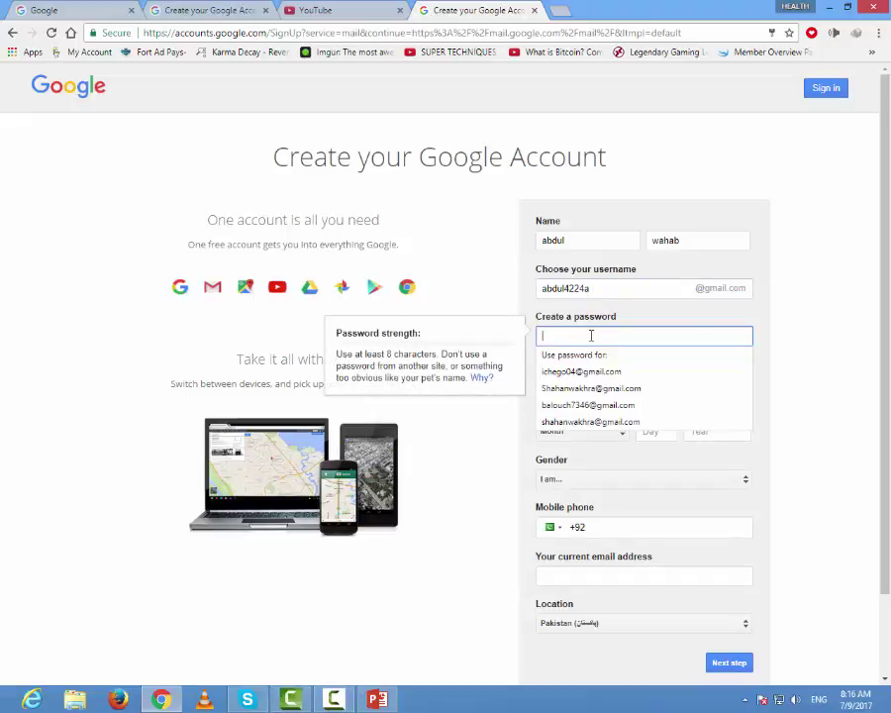
- Select the username text, dismiss the saved password suggestions and move into the password field
left_click_drag(608, 290, 544, 288)
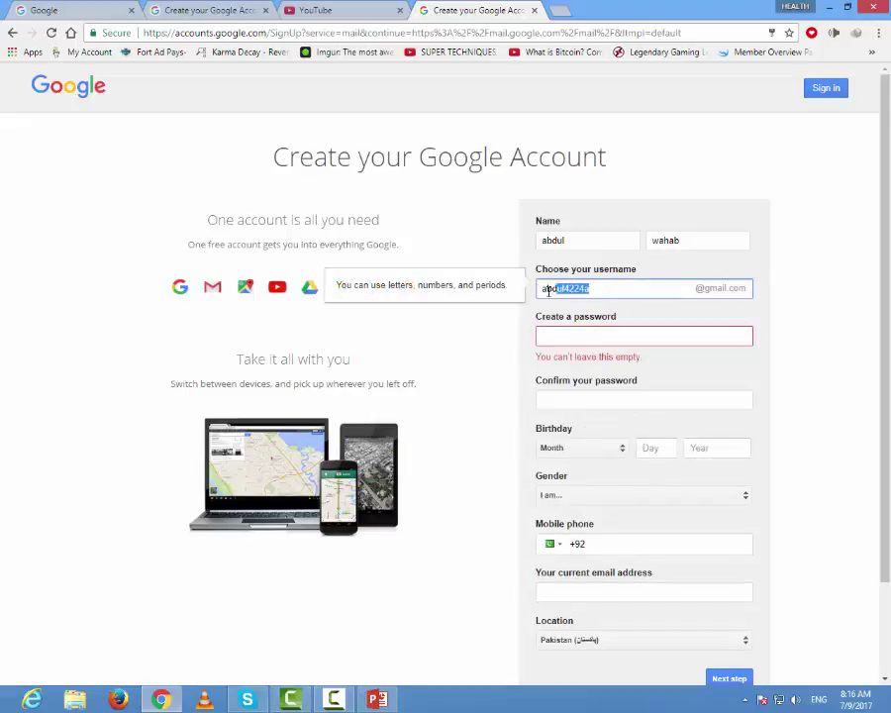
left_click(570, 343)
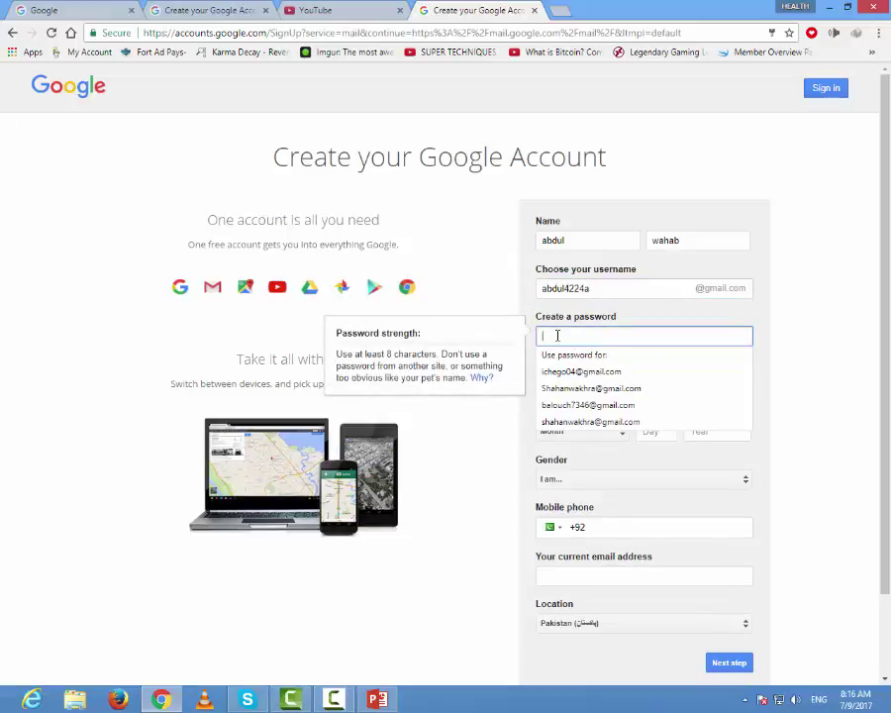
left_click(516, 262)
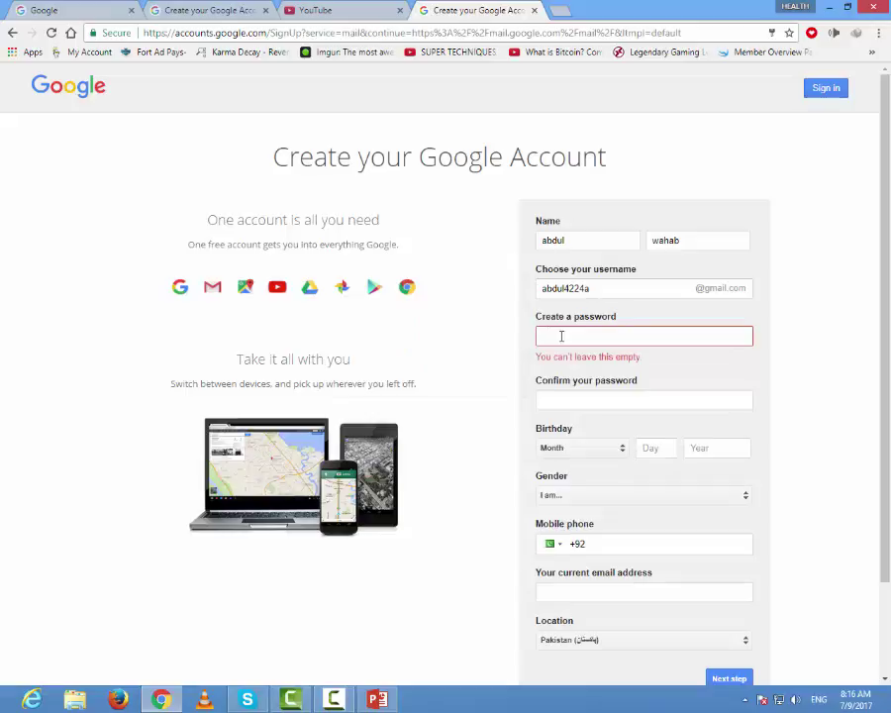
left_click(561, 337)
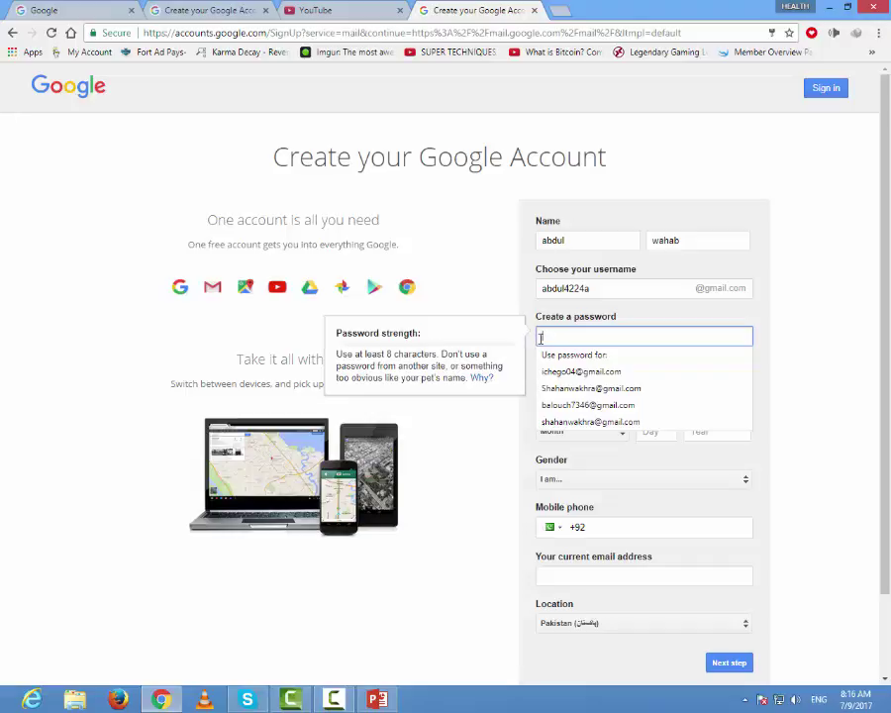
- Leave the password and birth month empty and set the gender to Male
left_click(522, 369)
left_click(567, 396)
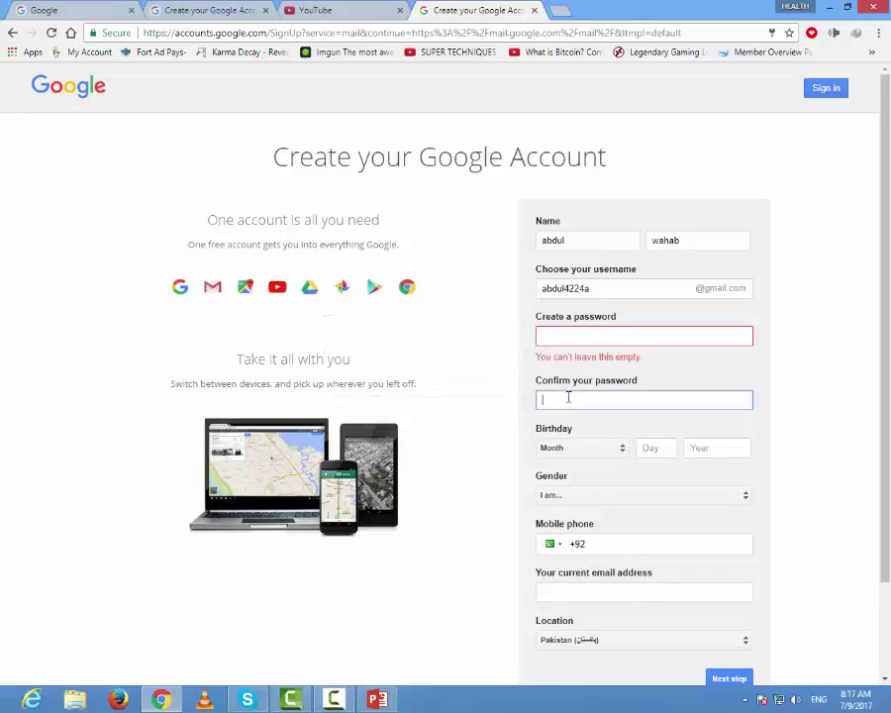
left_click(523, 440)
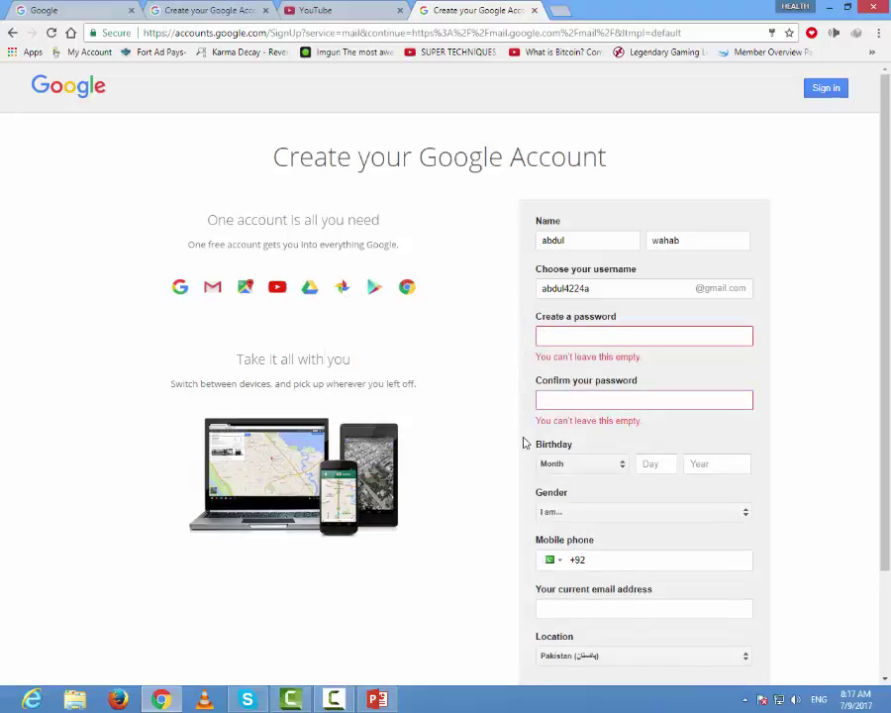
left_click(582, 470)
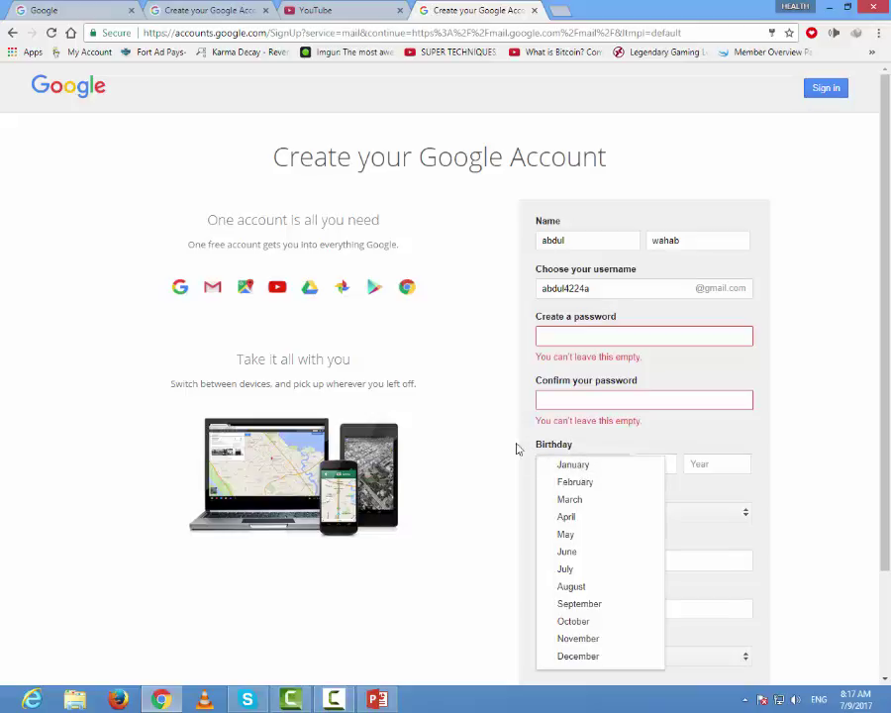
left_click(530, 477)
left_click(597, 535)
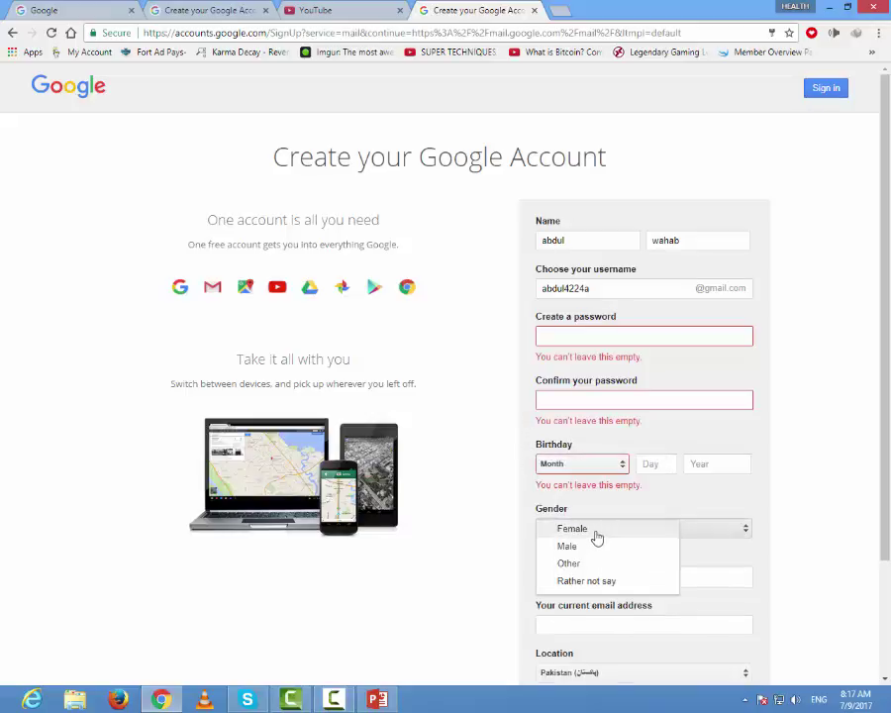
left_click(594, 545)
- Click through the mobile number and current email fields, dismissing suggestions, then scroll back up
scroll(574, 519, "down", 2)
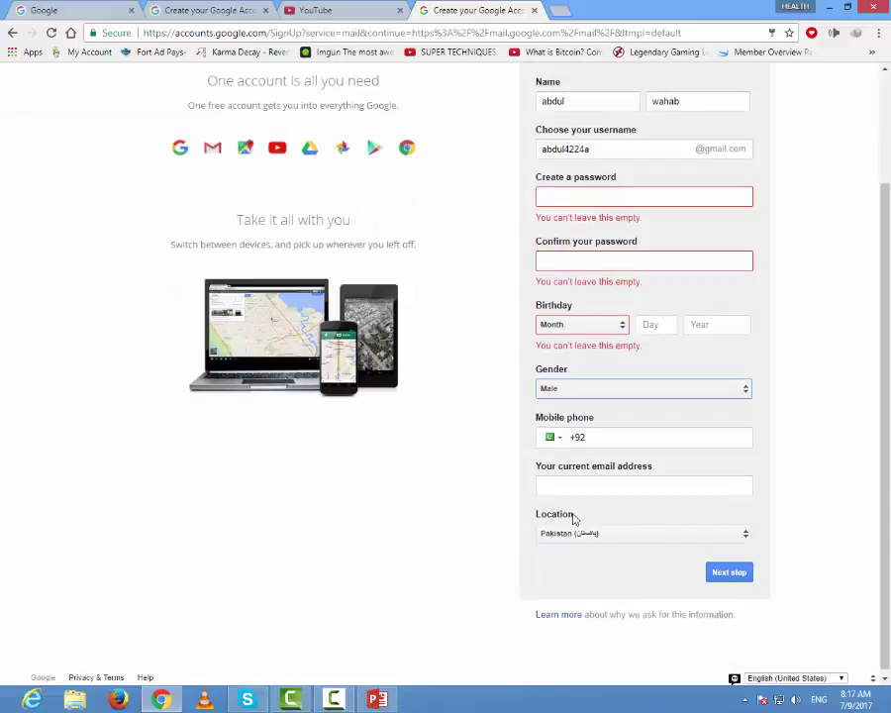
left_click(633, 442)
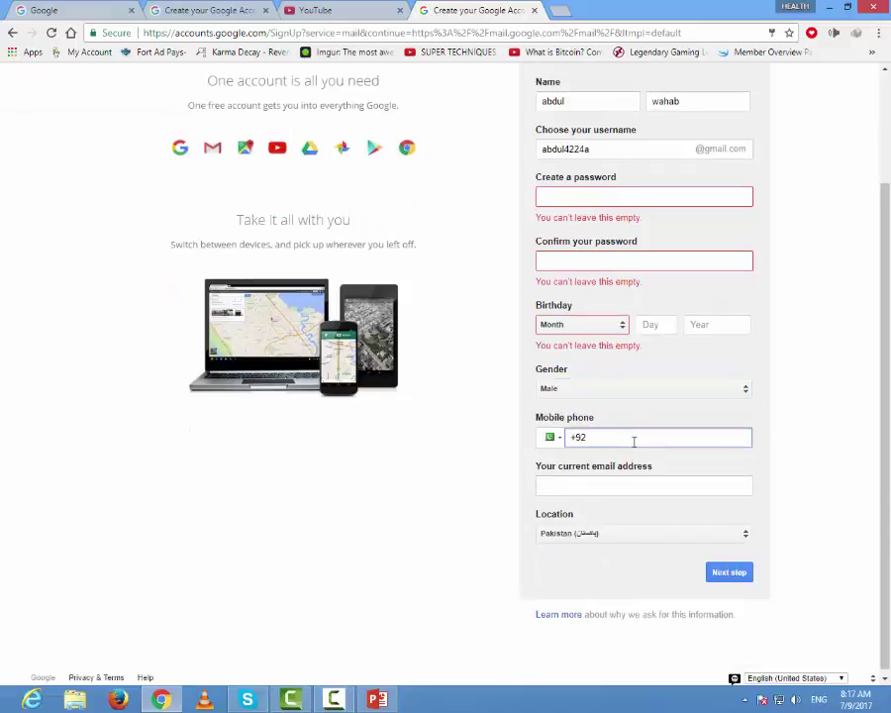
left_click(634, 484)
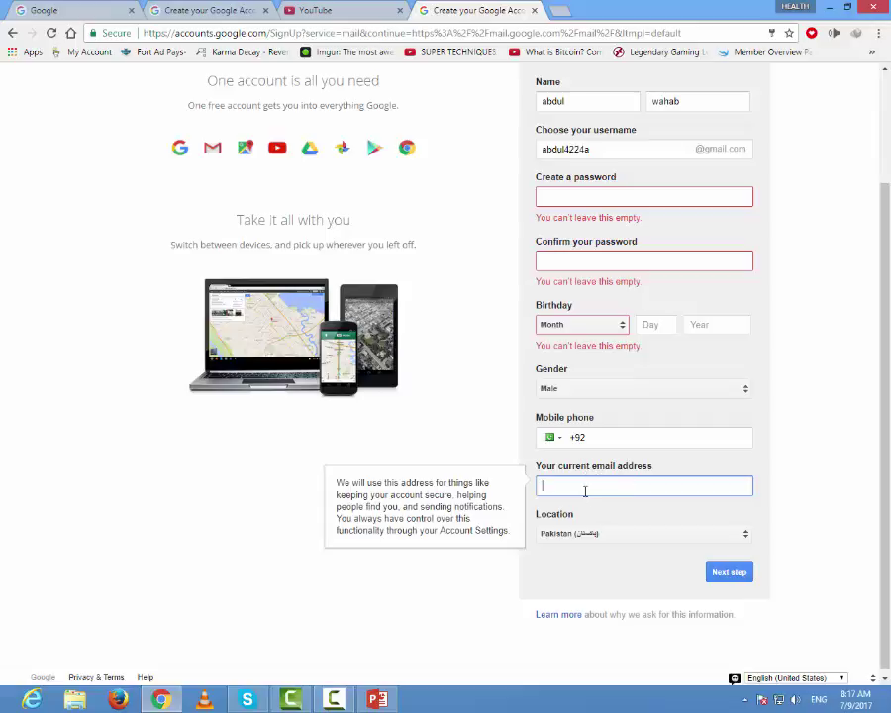
left_click(633, 489)
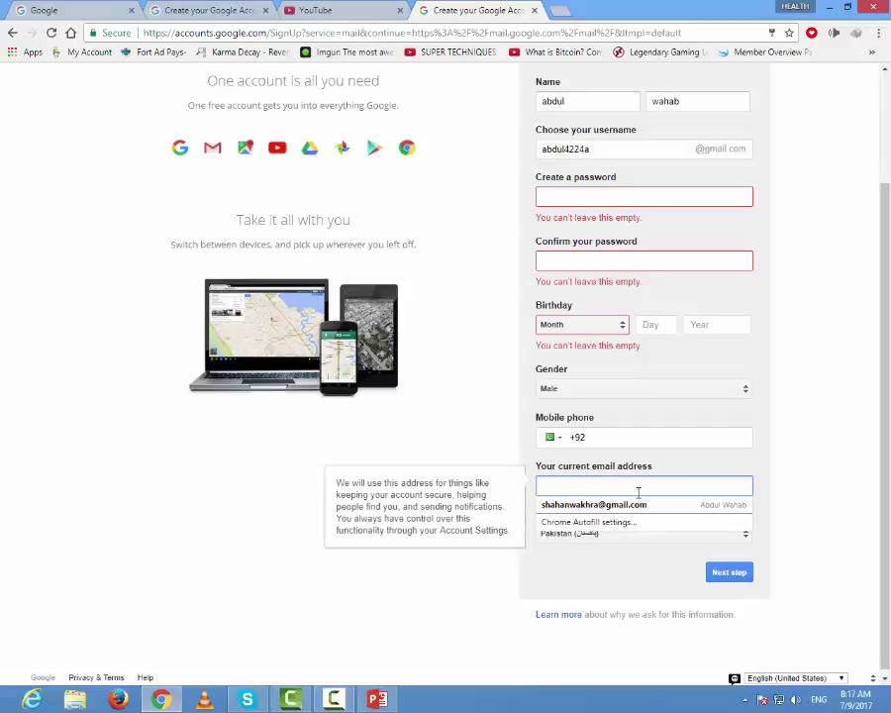
left_click(506, 455)
scroll(510, 461, "down", 1)
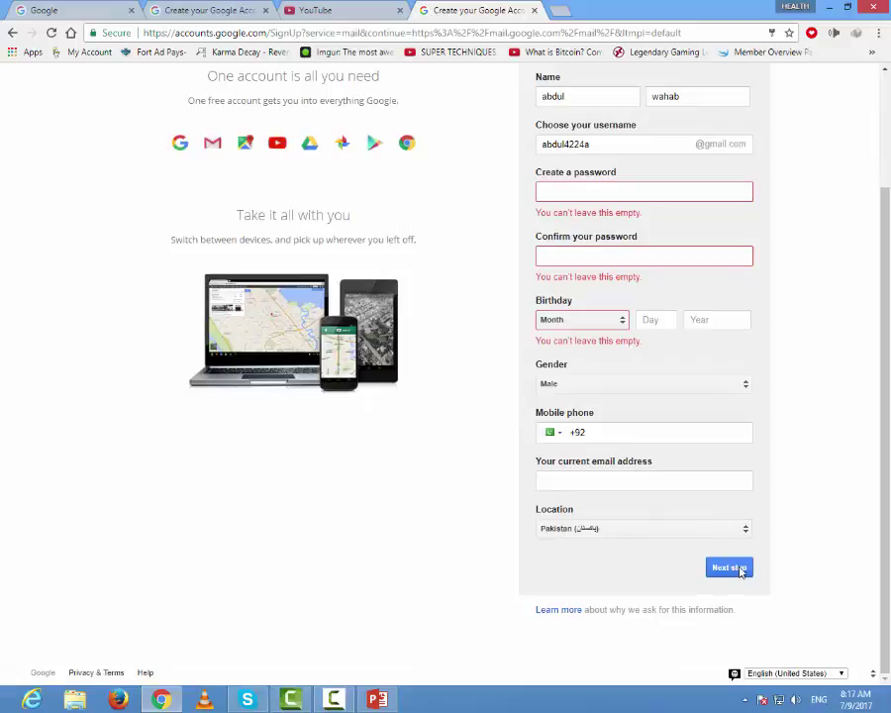
scroll(574, 237, "up", 3)
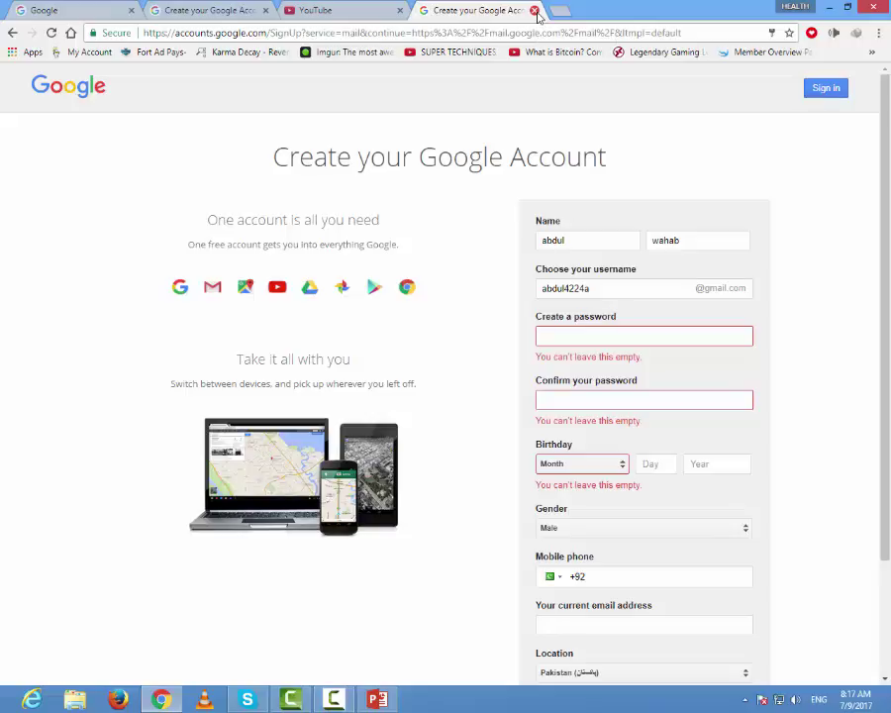
- Close the 'Create your Google Account' tab and start signing in on YouTube
left_click(535, 11)
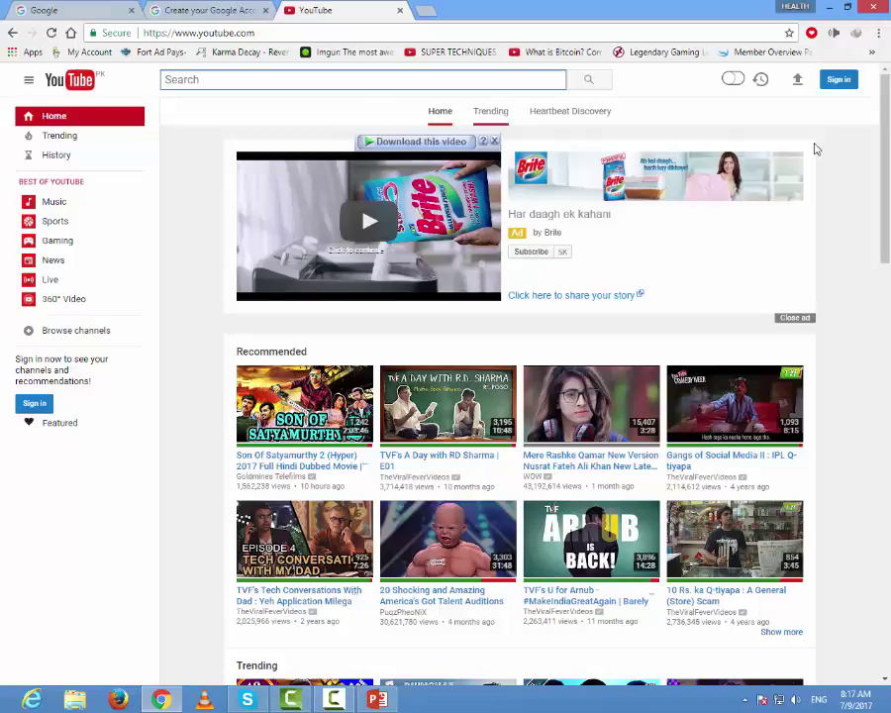
left_click(834, 92)
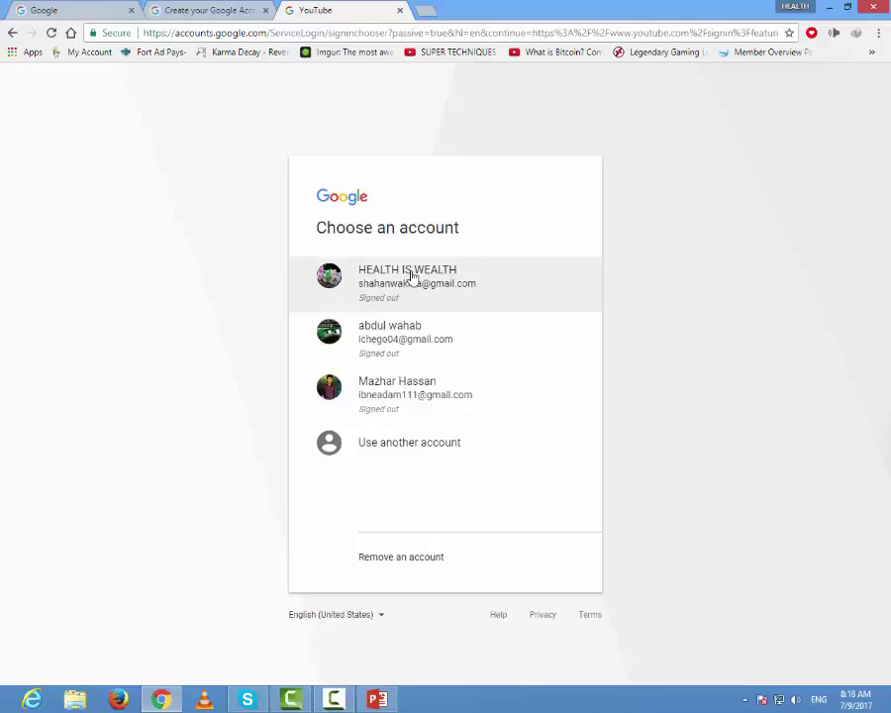
- Pick the existing account in the chooser, submit its password, and check the avatar menu
left_click(400, 345)
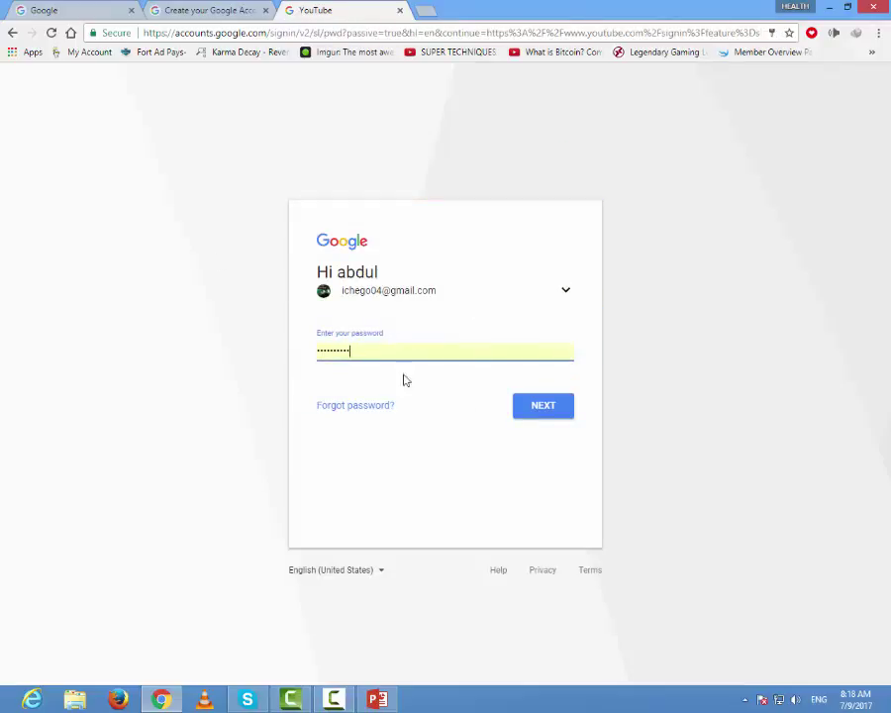
left_click(551, 414)
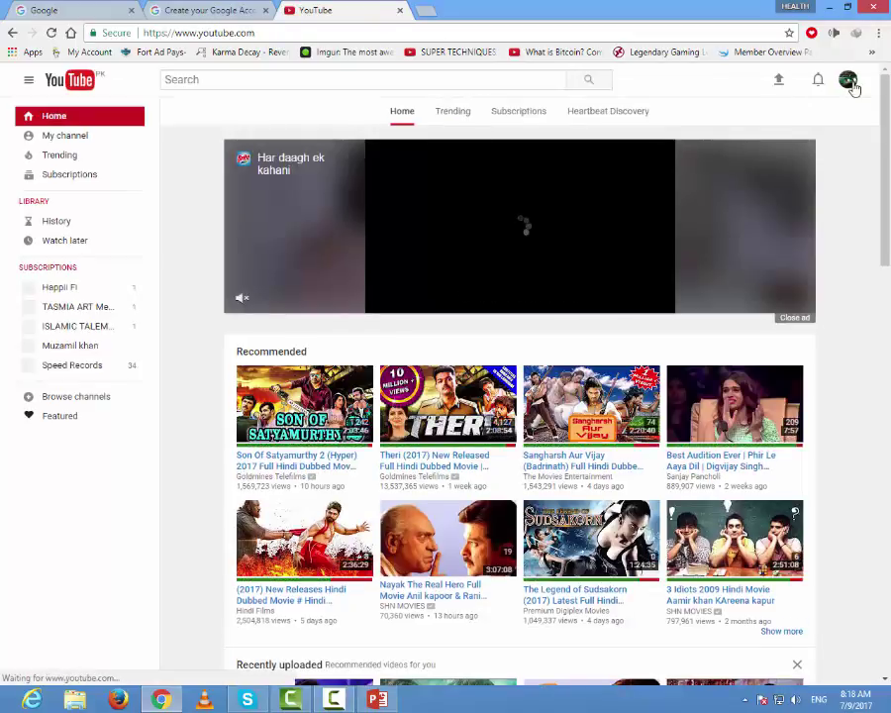
left_click(852, 84)
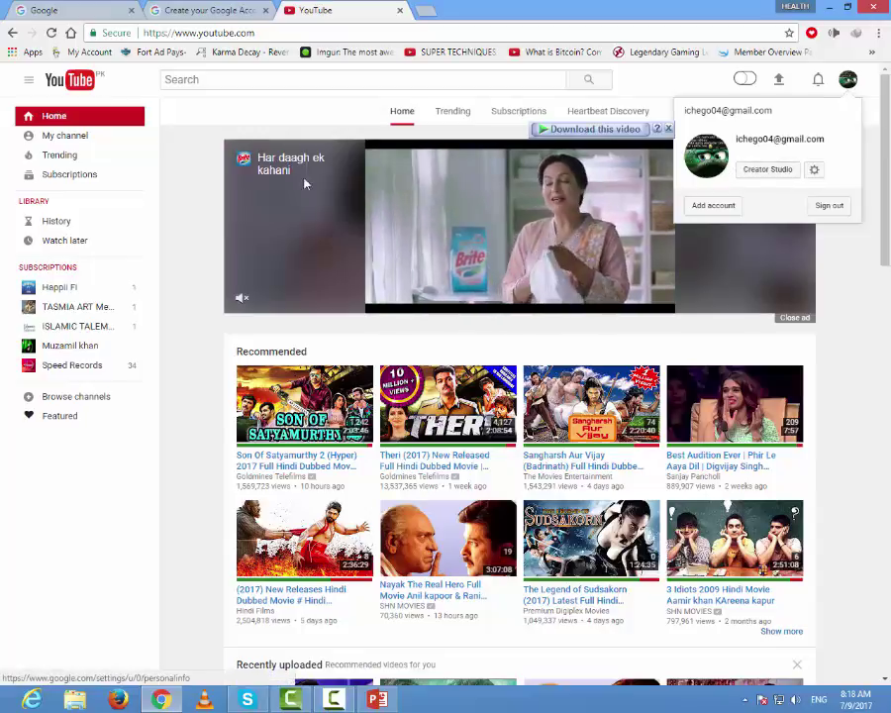
left_click(175, 137)
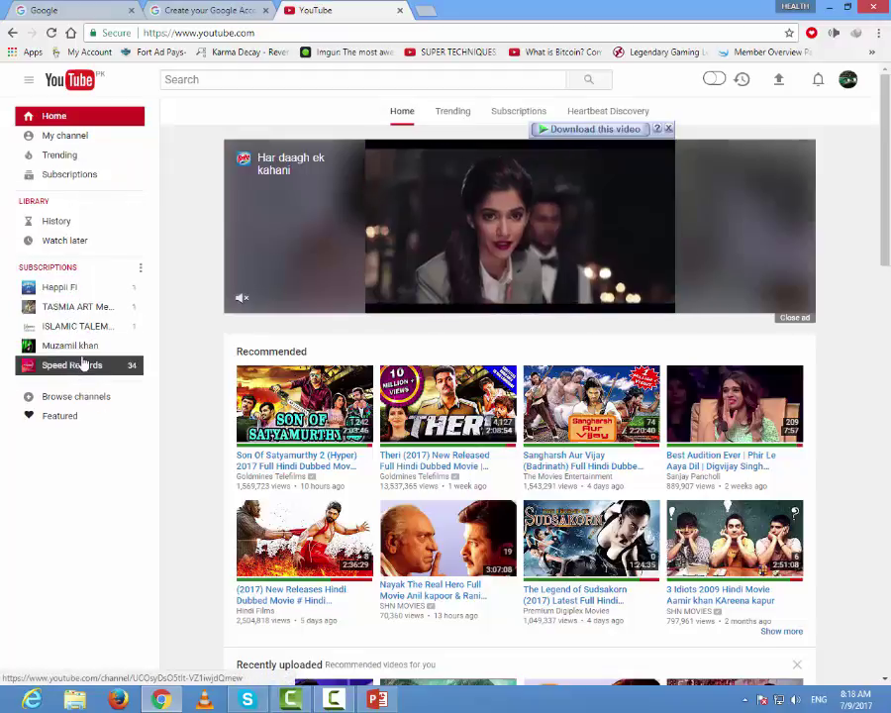
scroll(238, 265, "down", 4)
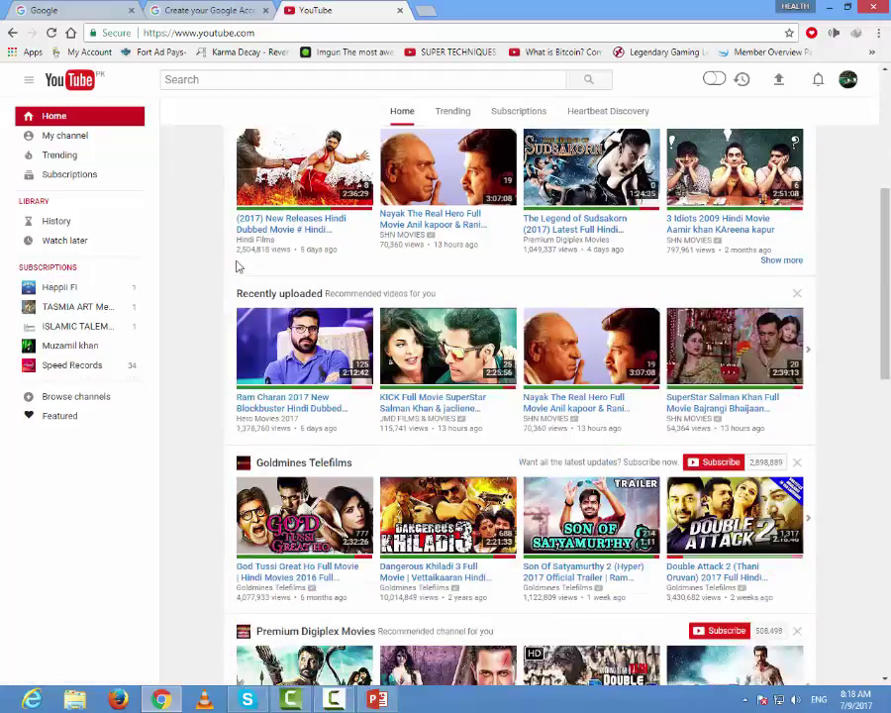
scroll(237, 265, "up", 4)
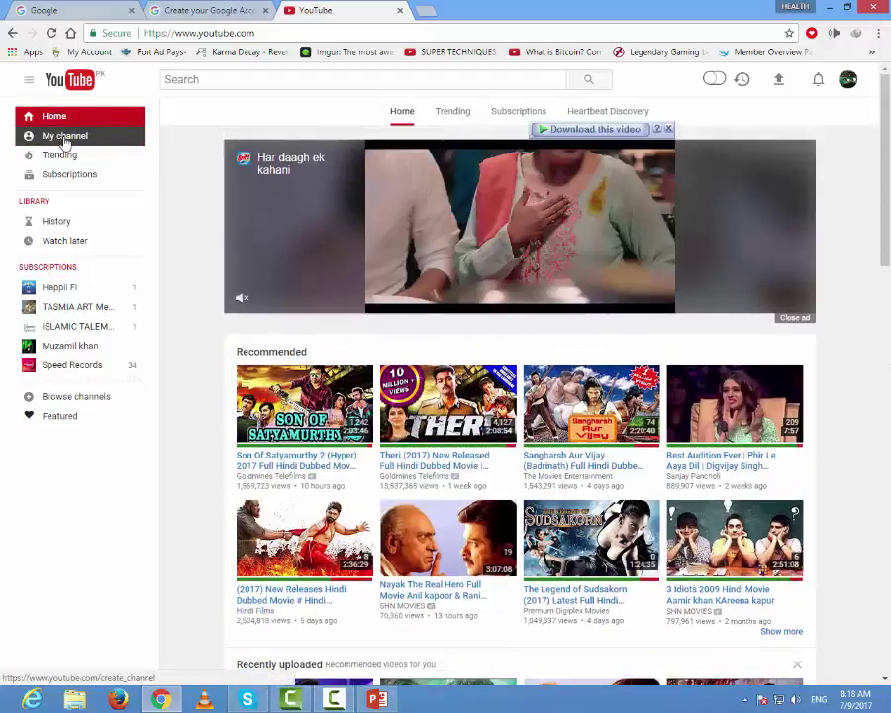
- From My channel, replace the name fields with 'football' and 'gamer' and create the channel
left_click(64, 138)
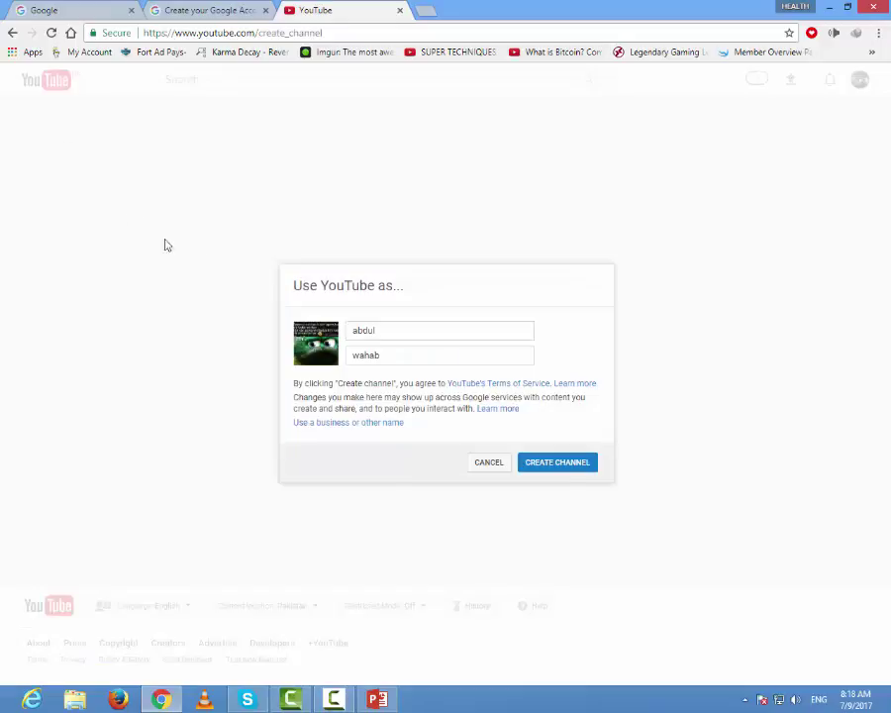
left_click(390, 331)
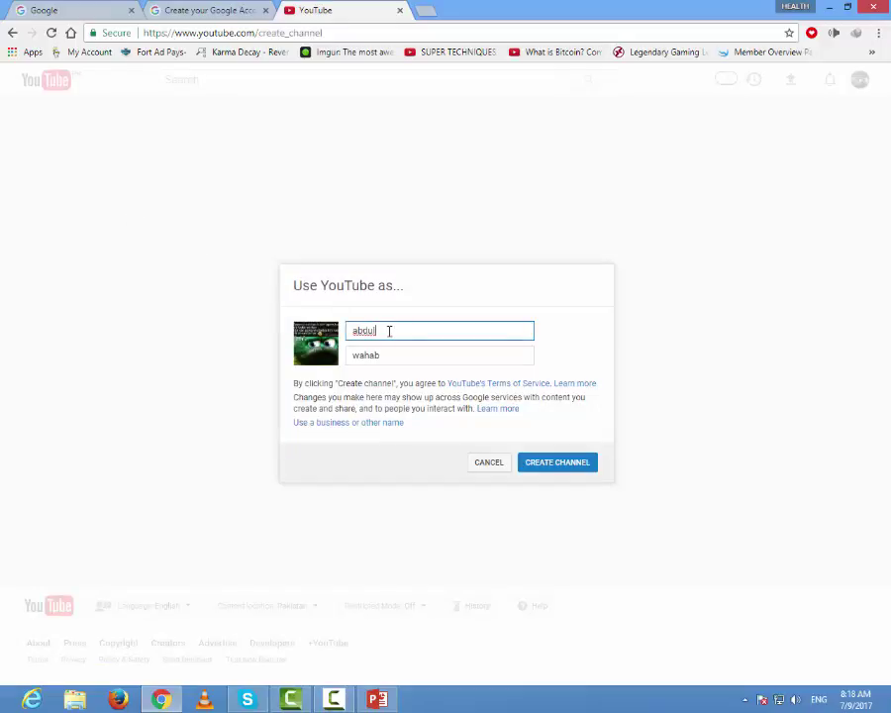
left_click_drag(390, 331, 310, 315)
type("Game")
key("ctrl+a")
type("football")
key("Tab")
type("gamer")
left_click(547, 463)
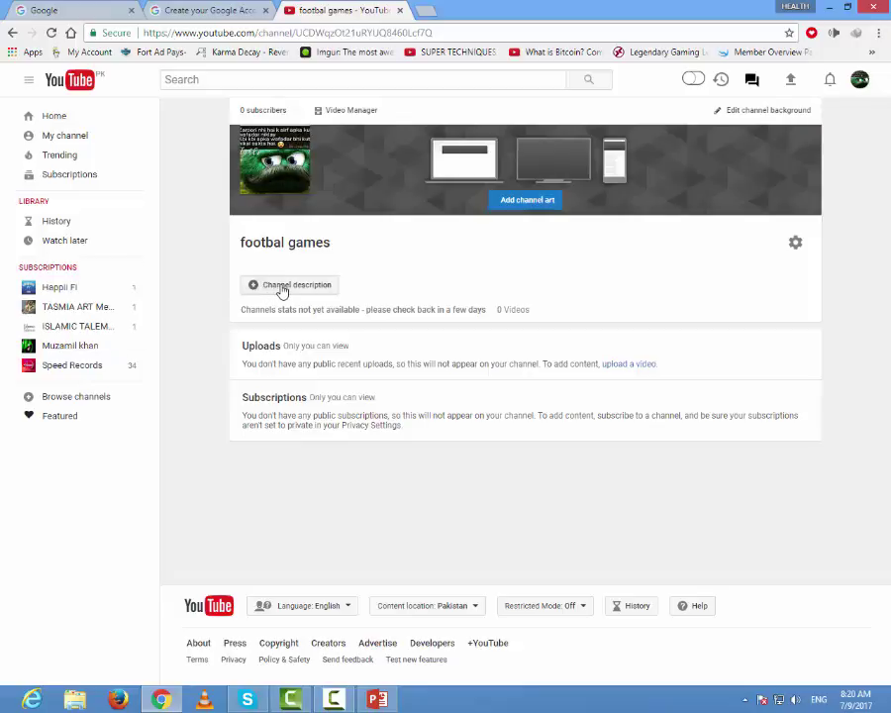
- Open and close the account menu, then switch to the Google homepage tab
left_click(860, 80)
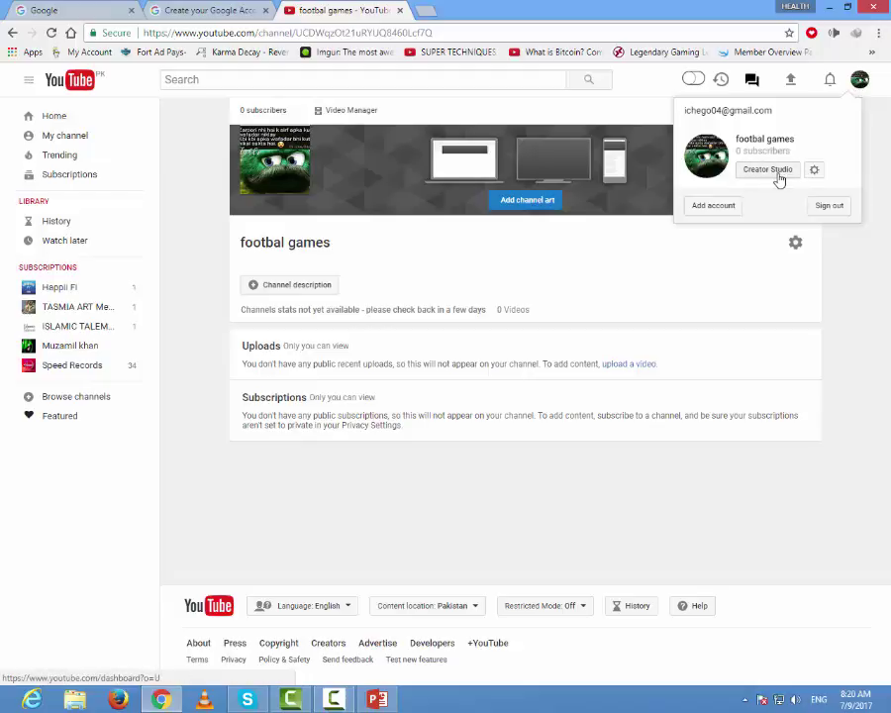
left_click(632, 218)
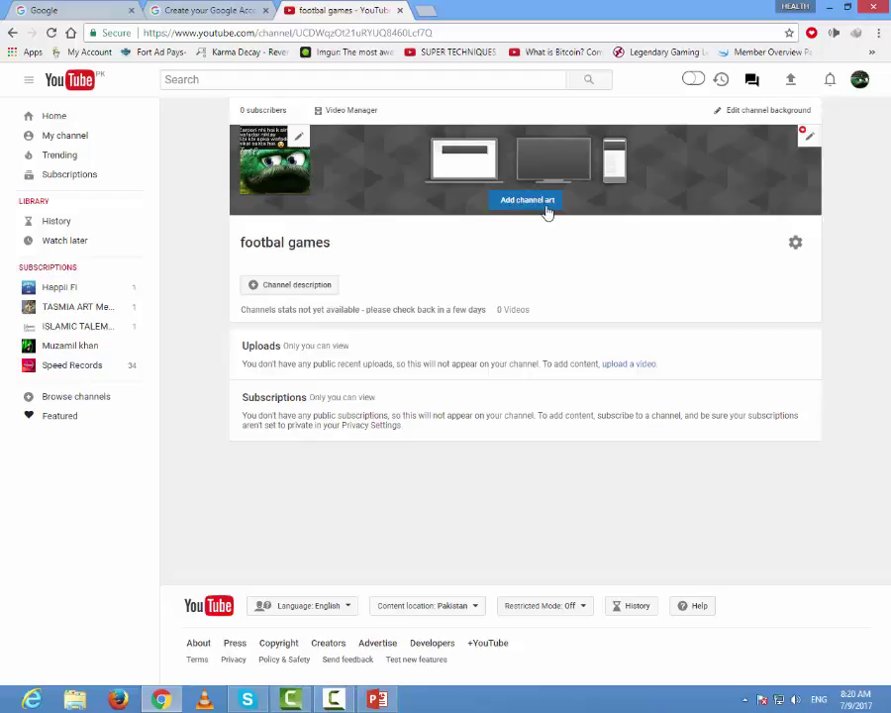
left_click(86, 7)
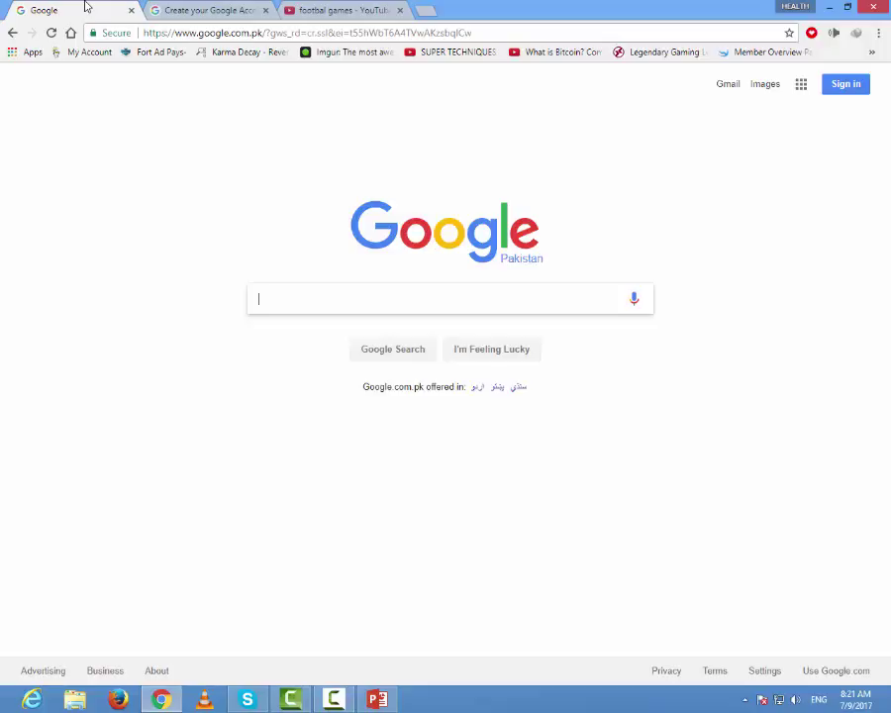
- Search Google for 'how to create youtube banner'
type("how")
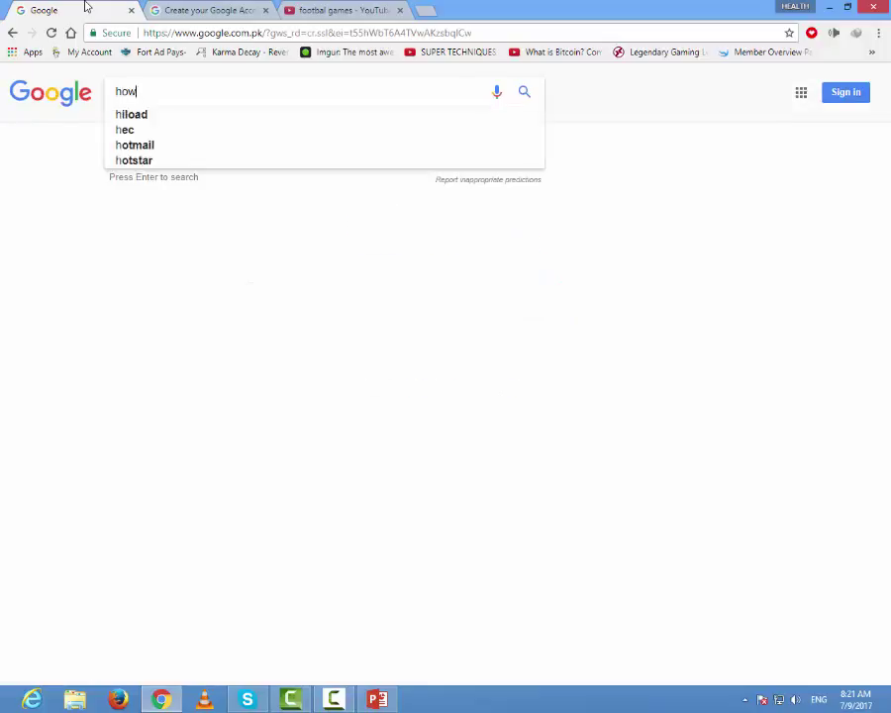
type(" to create c")
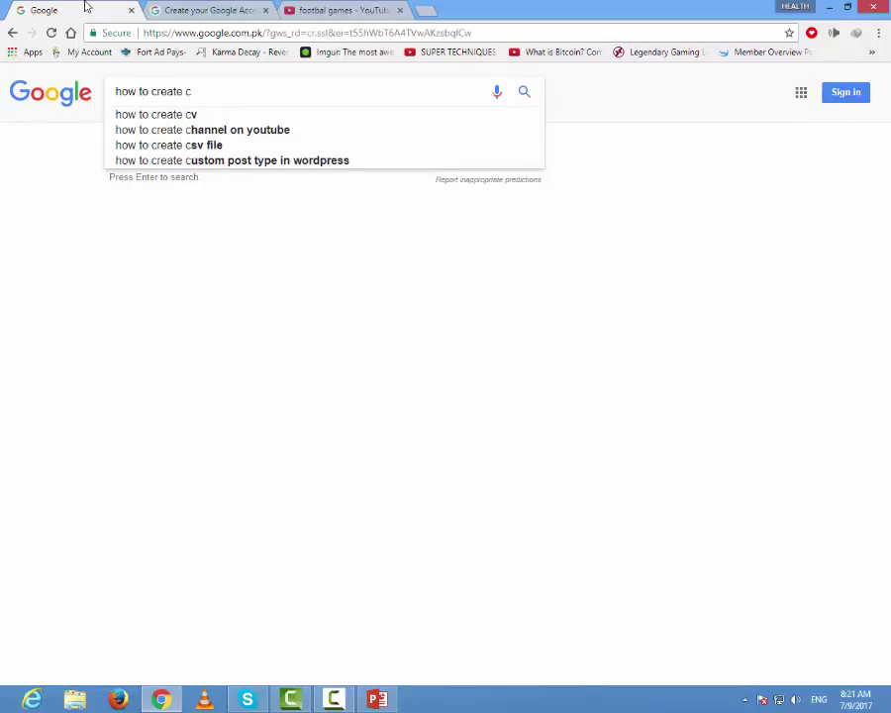
key("BackSpace")
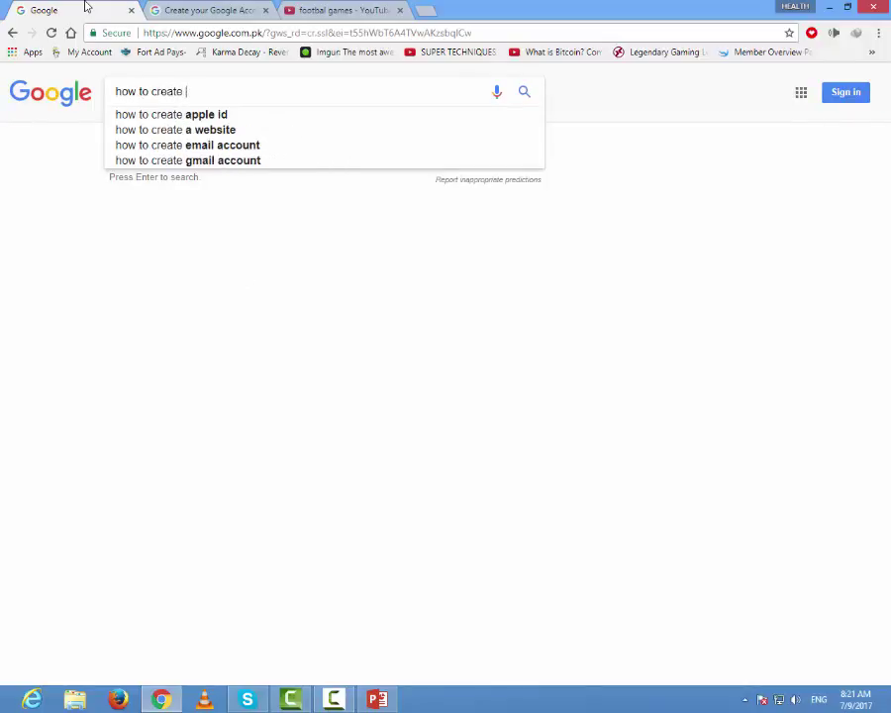
type("banner")
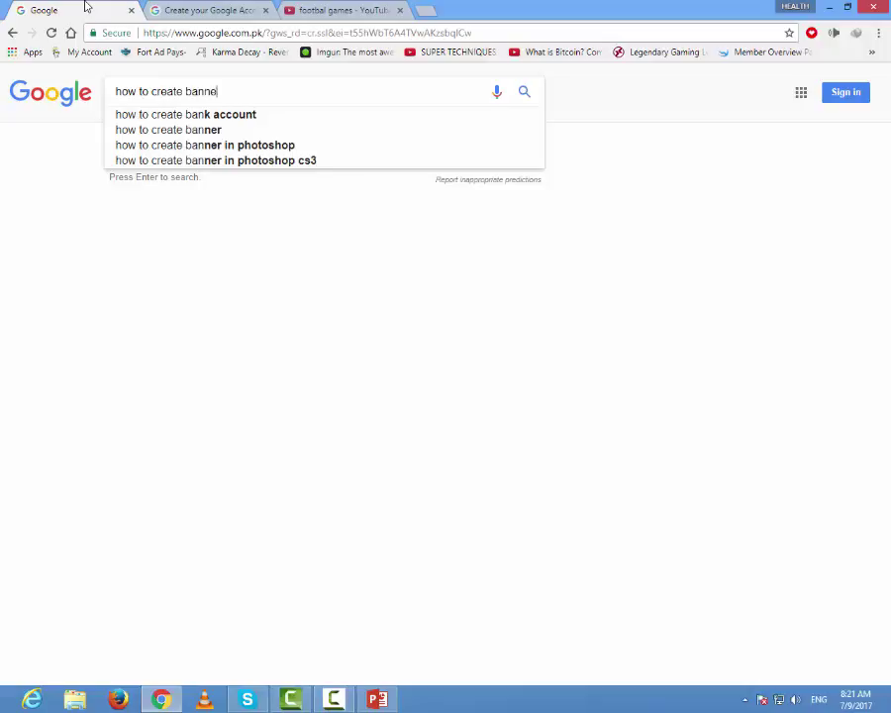
key("Left")
key("Left")
key("Left")
key("Left")
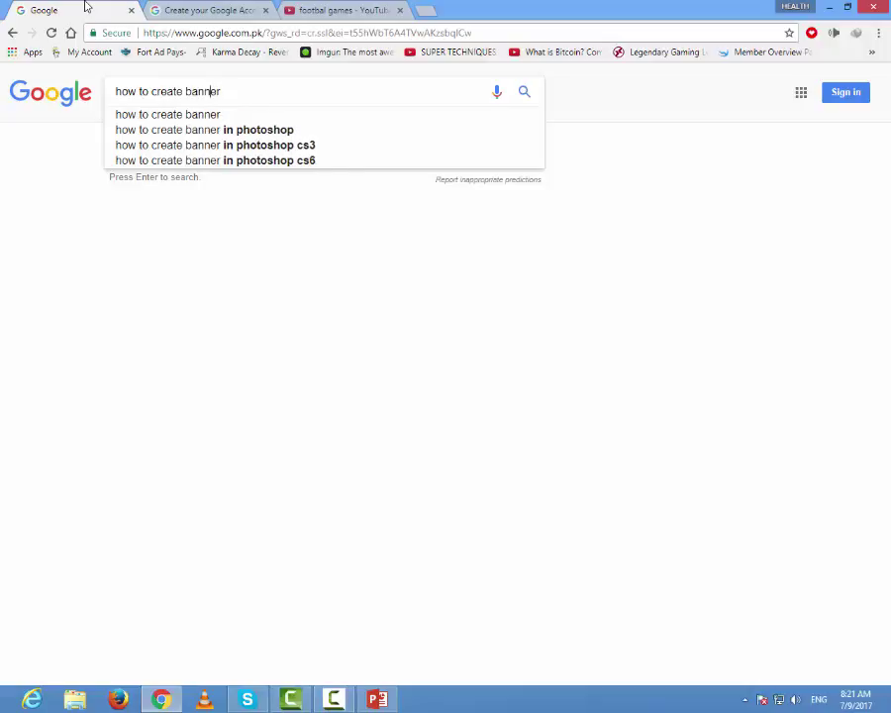
type("youtube")
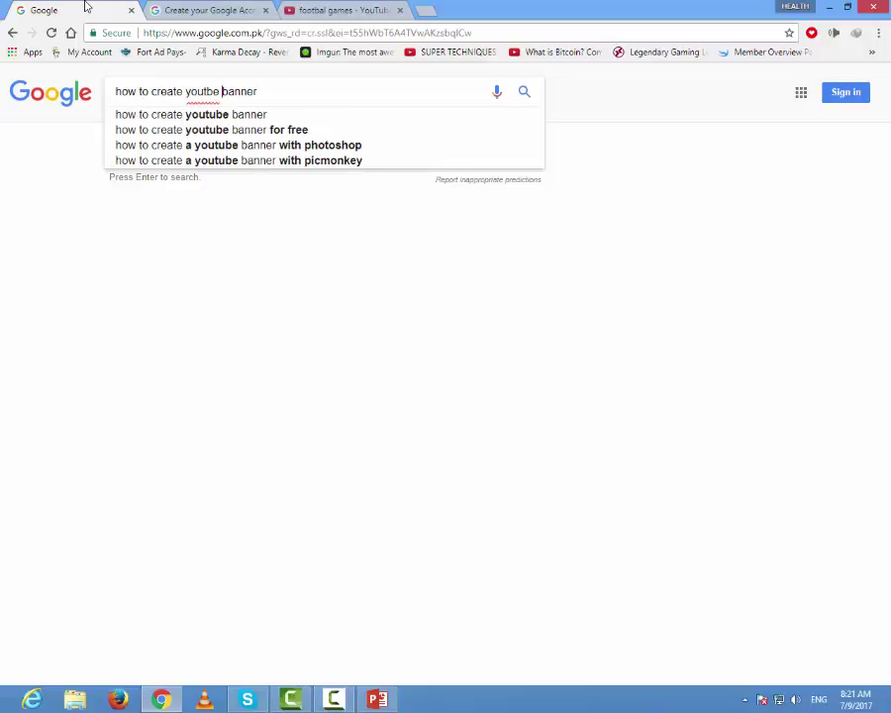
key("Down")
key("Return")
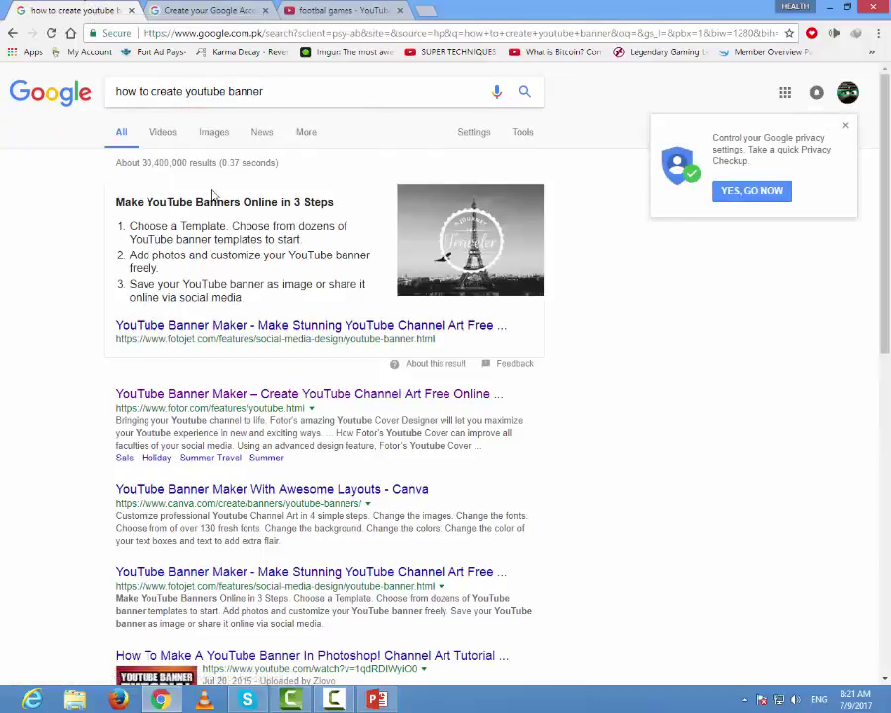
- Open the fotor.com YouTube banner maker result in a new tab
scroll(343, 405, "down", 2)
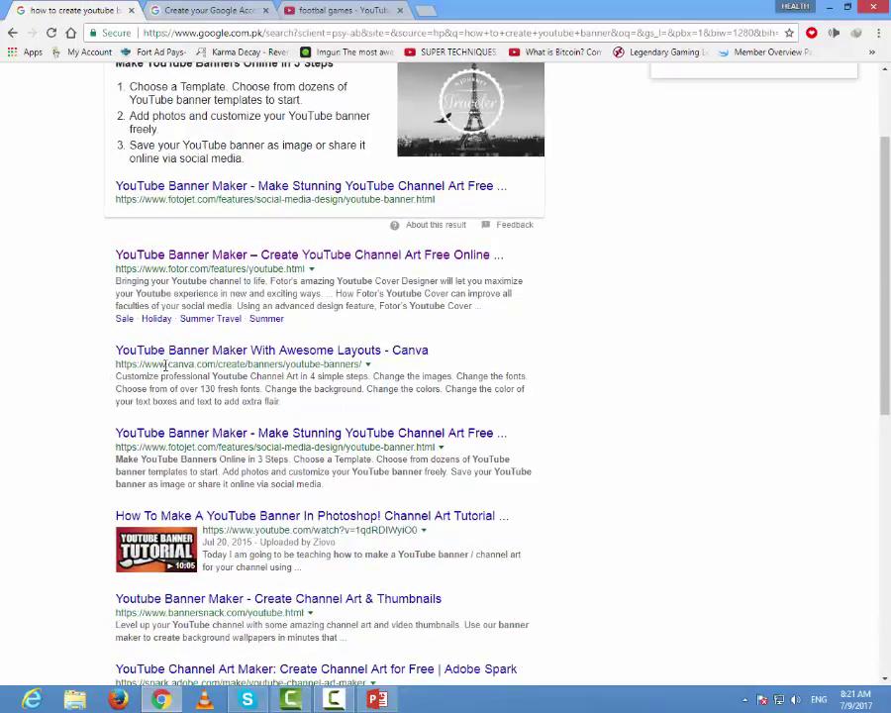
left_click(116, 255)
scroll(155, 482, "down", 3)
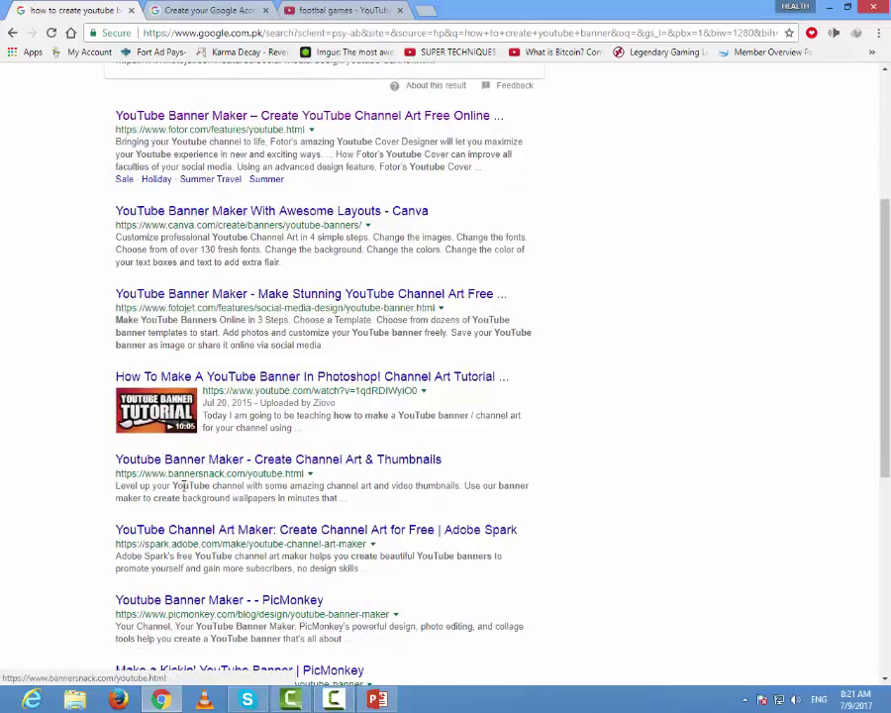
scroll(226, 495, "down", 2)
scroll(222, 282, "up", 5)
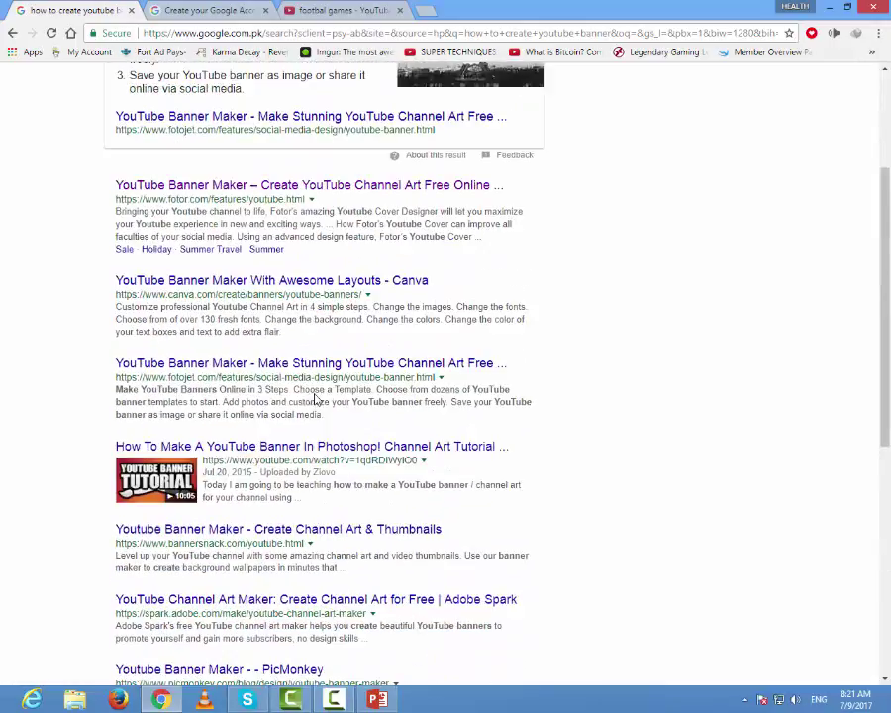
scroll(314, 386, "down", 4)
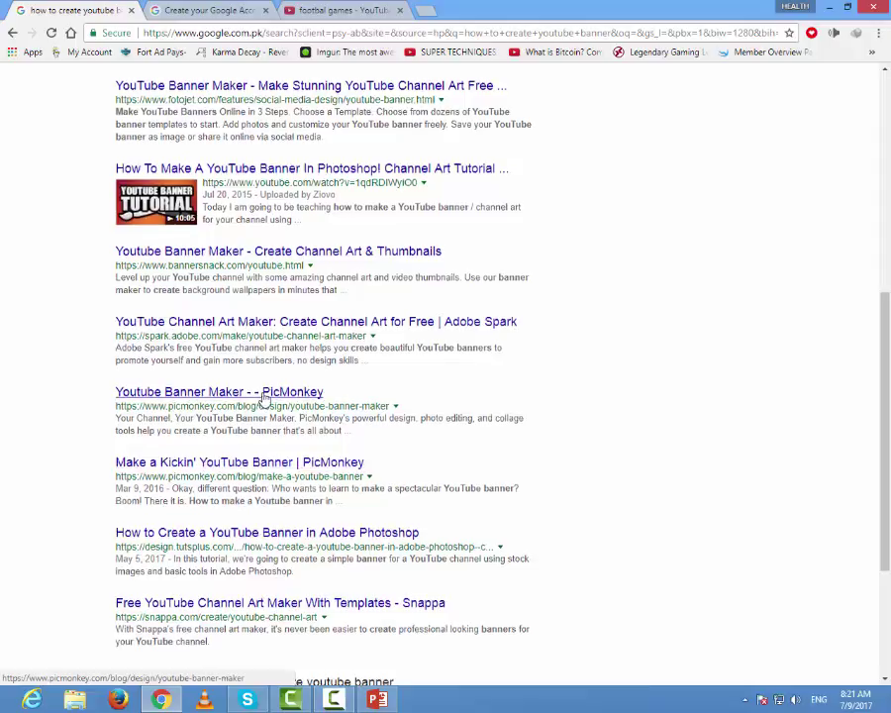
scroll(260, 396, "up", 5)
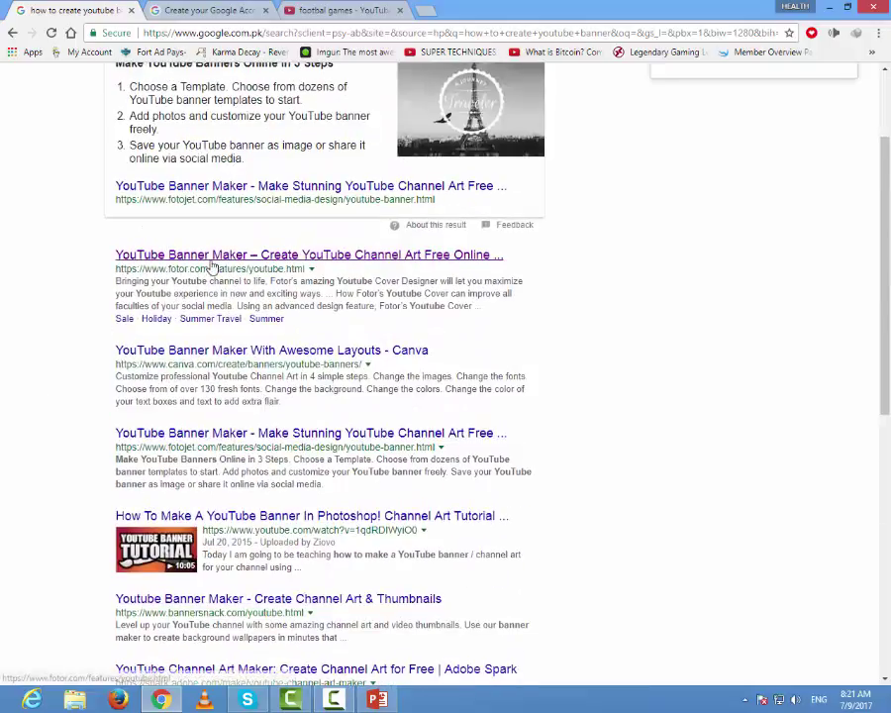
right_click(238, 265)
left_click(240, 269)
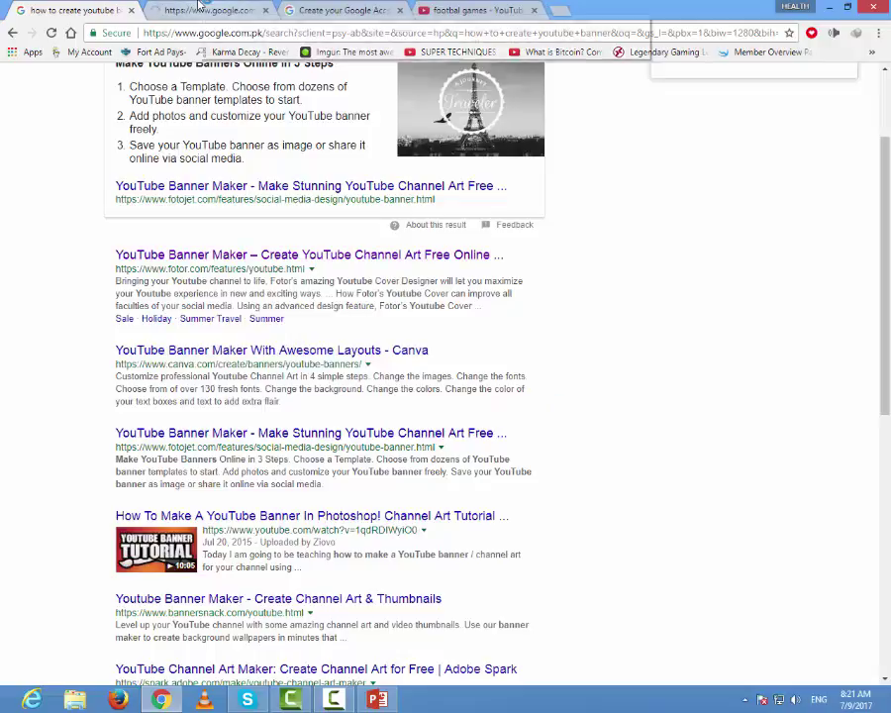
- On Fotor's YouTube Banner Maker page, click Get Started to launch the banner editor
left_click(240, 8)
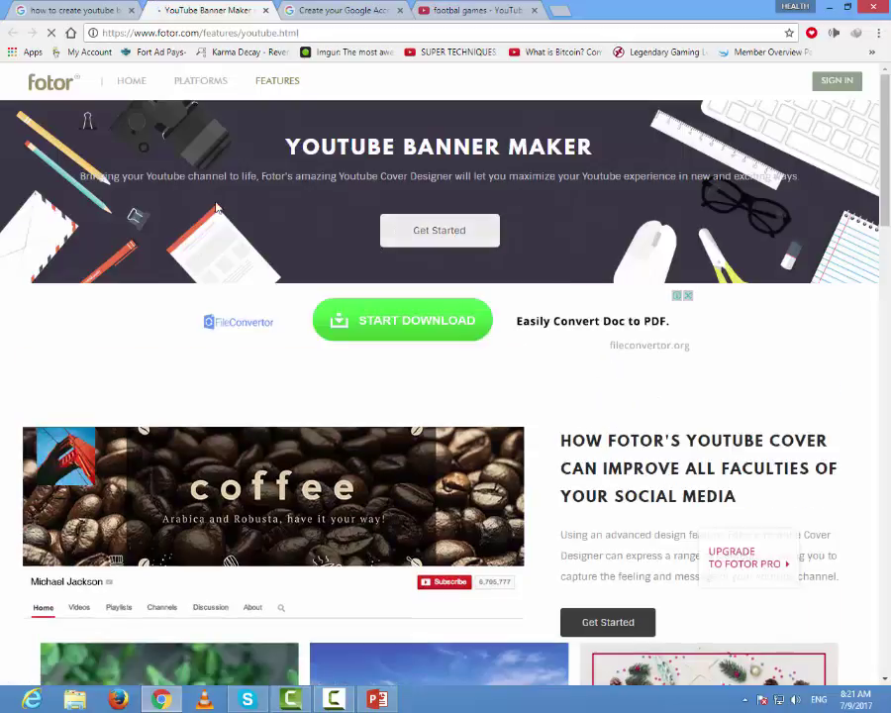
scroll(220, 195, "down", 5)
scroll(218, 195, "down", 5)
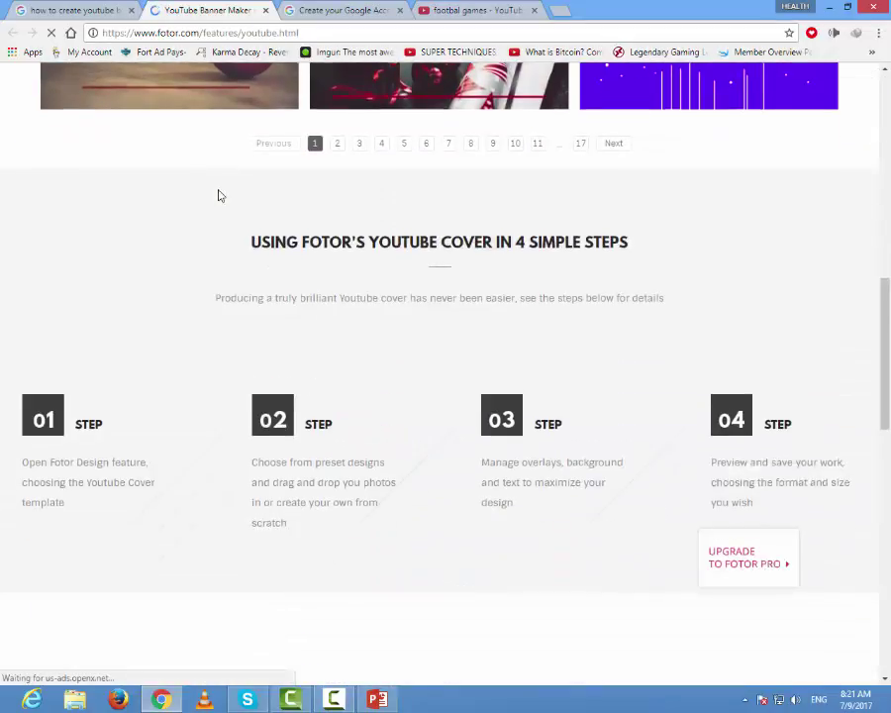
scroll(238, 208, "up", 9)
left_click(467, 233)
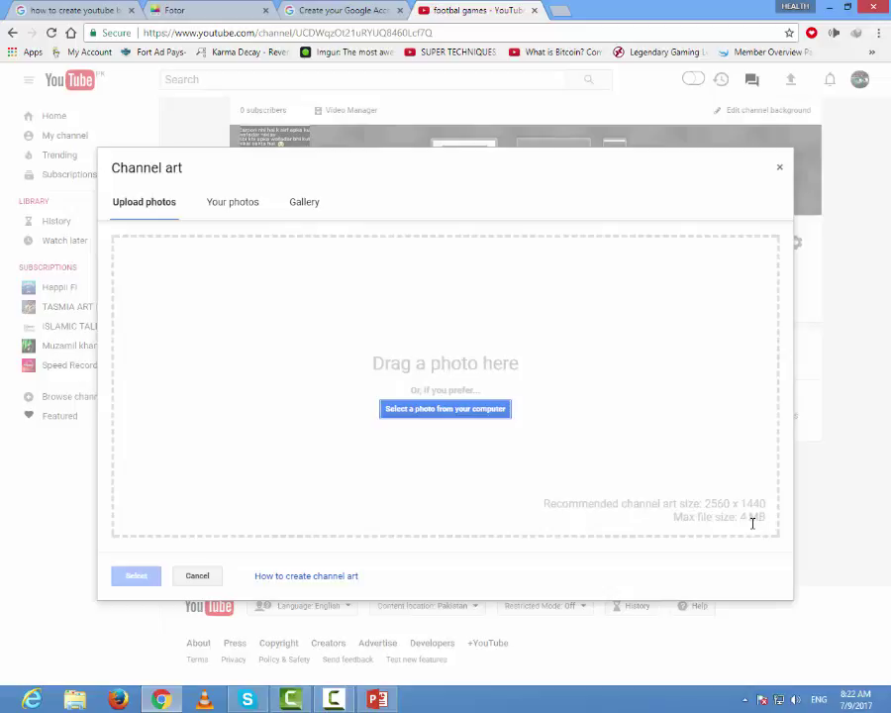
- Browse the YouTube Channel Art templates and apply the Tokyo template to the canvas
left_click(168, 10)
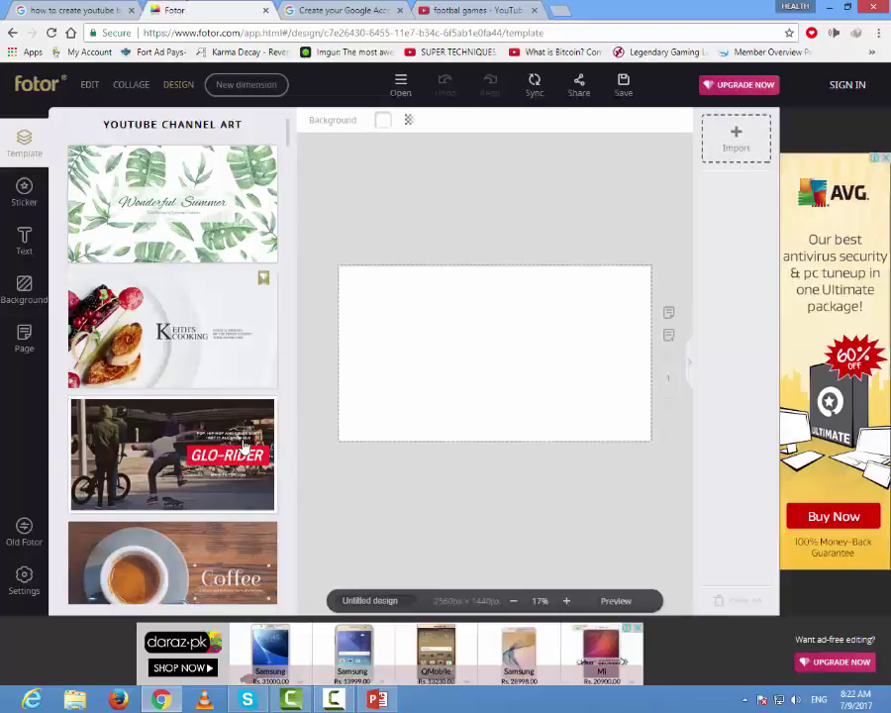
scroll(207, 341, "down", 8)
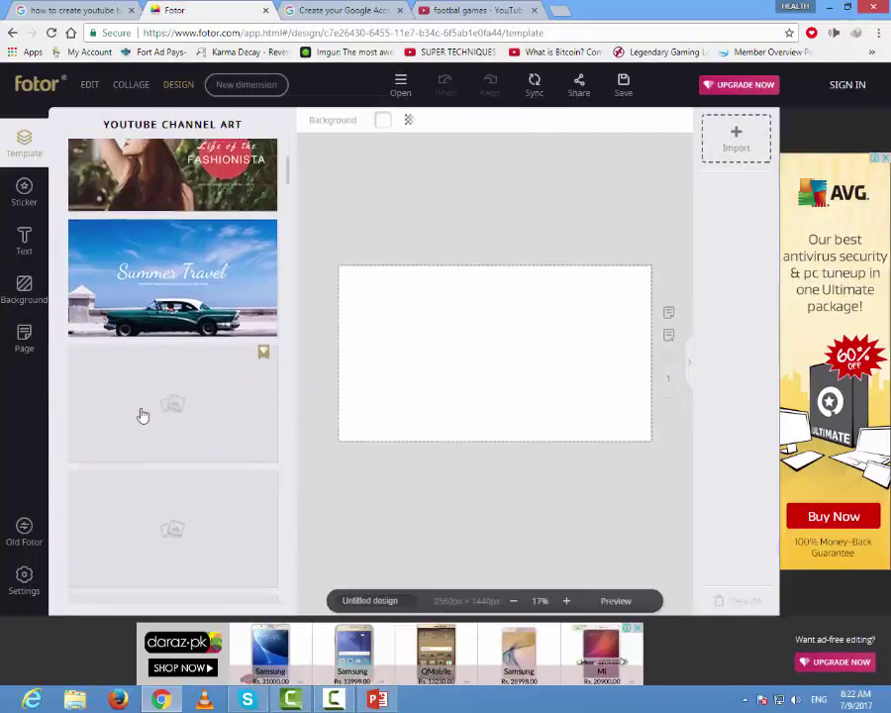
scroll(143, 416, "down", 10)
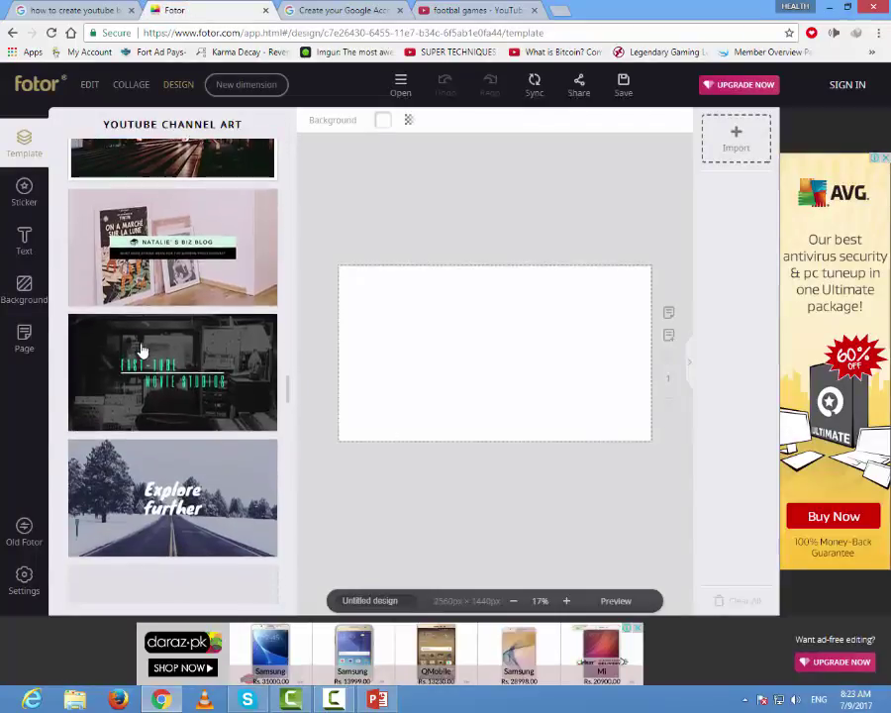
scroll(145, 372, "down", 5)
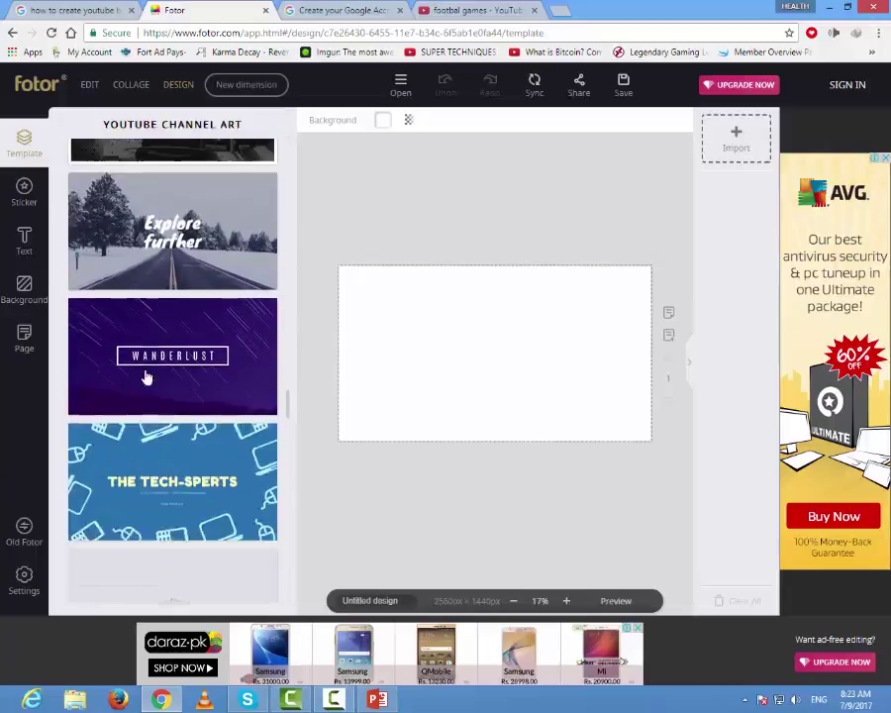
scroll(147, 371, "up", 5)
left_click_drag(148, 267, 401, 337)
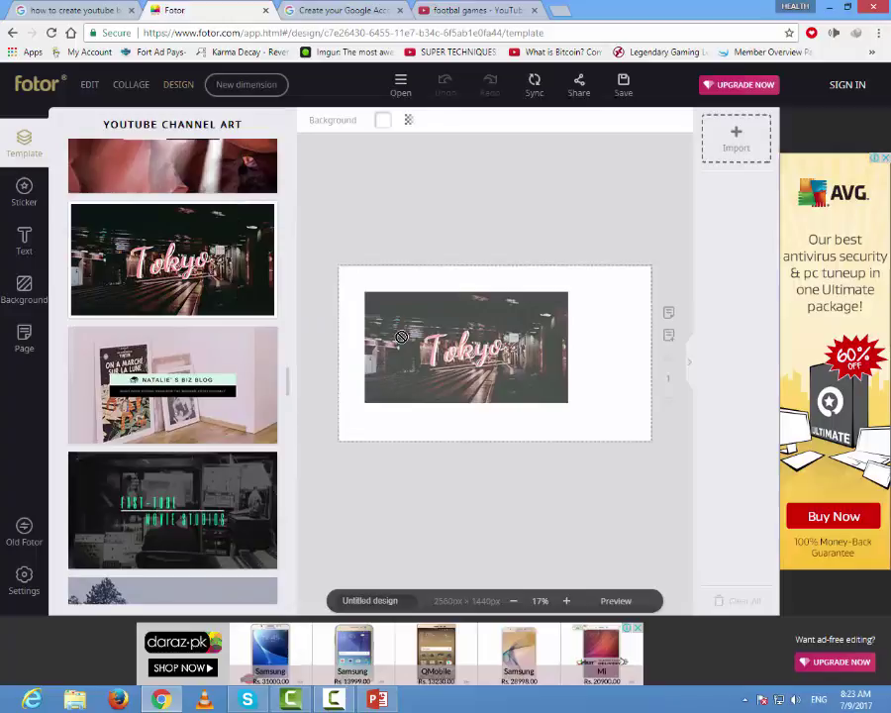
left_click_drag(401, 337, 401, 337)
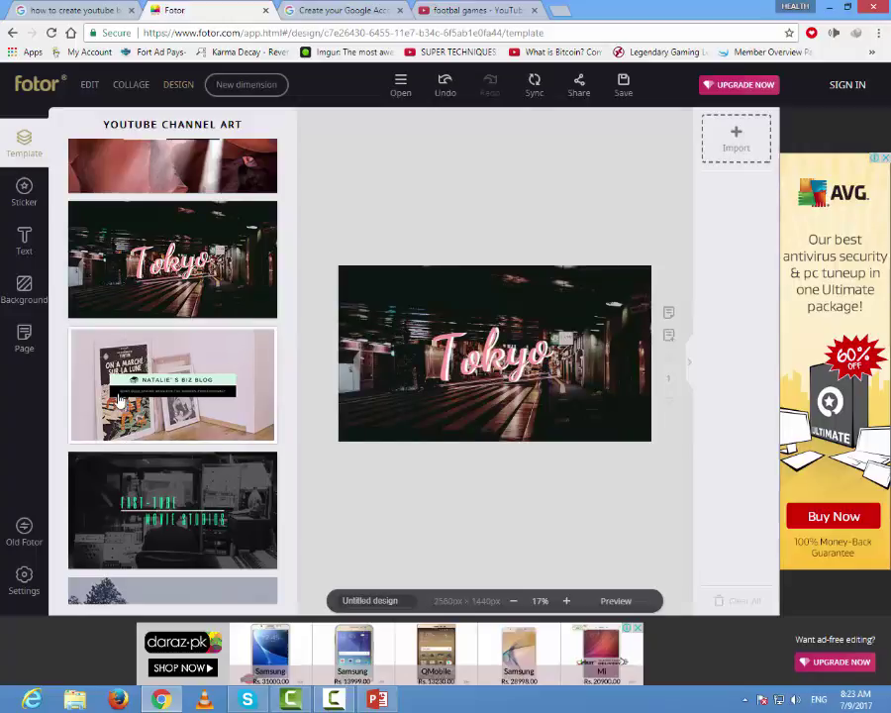
- Swap in Natalie's Biz Blog, then settle on the Digital Sphere laptop-and-pen template
left_click_drag(119, 398, 484, 378)
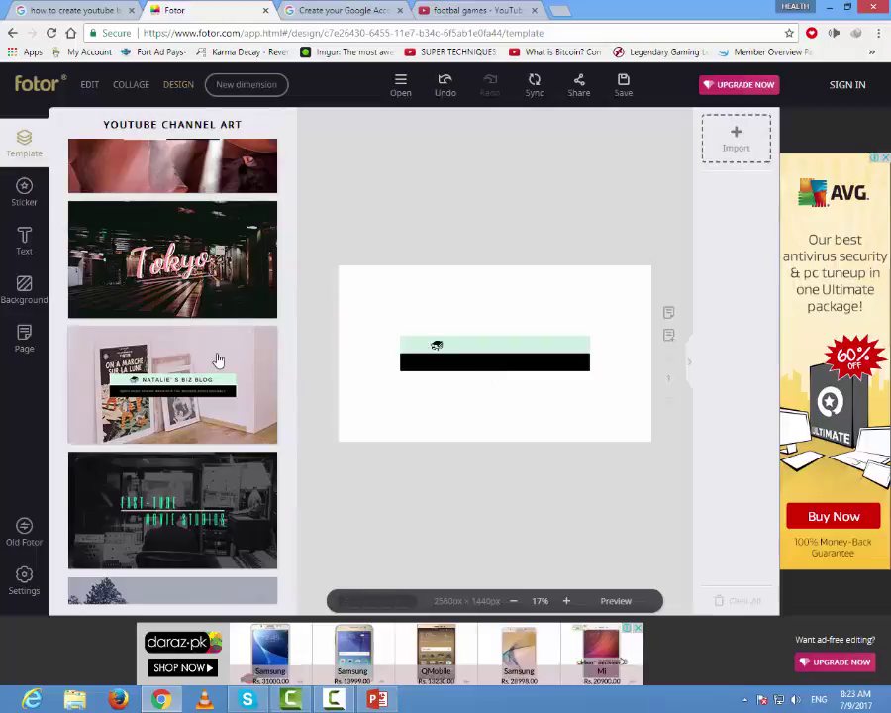
scroll(218, 360, "down", 3)
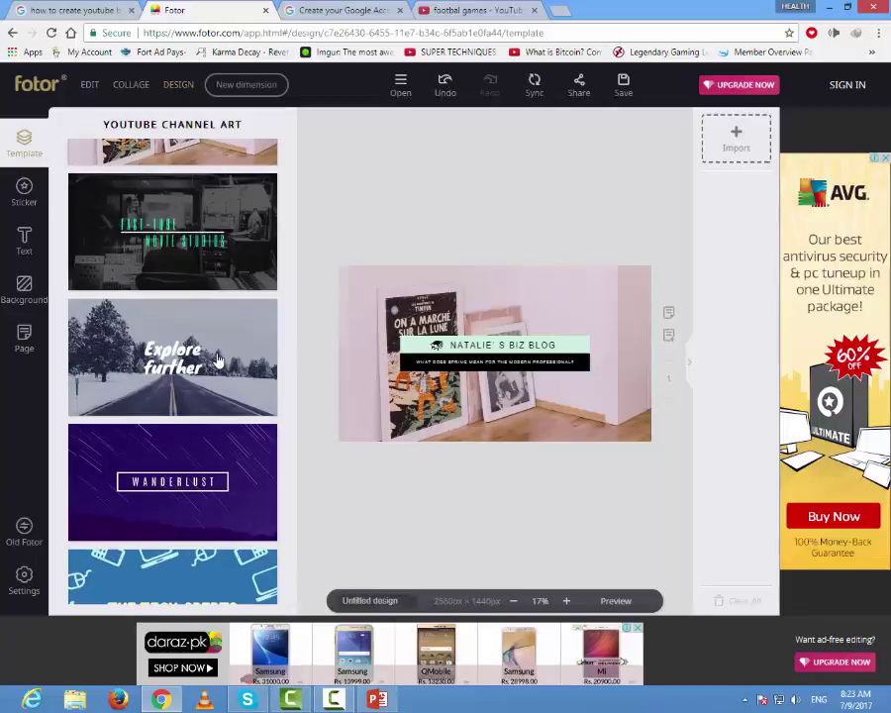
scroll(218, 359, "down", 6)
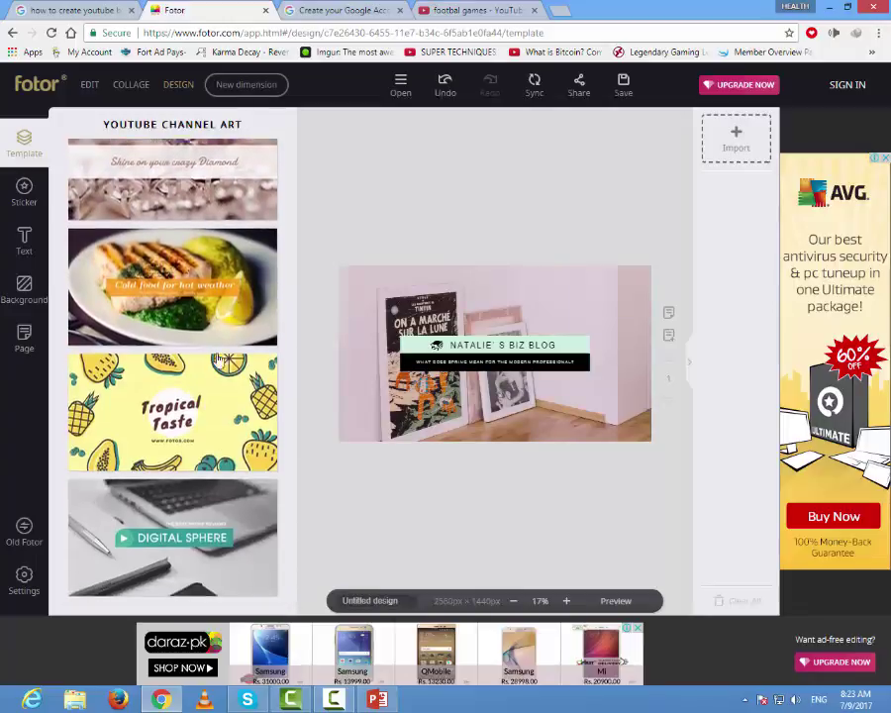
scroll(218, 356, "down", 1)
left_click_drag(209, 483, 481, 379)
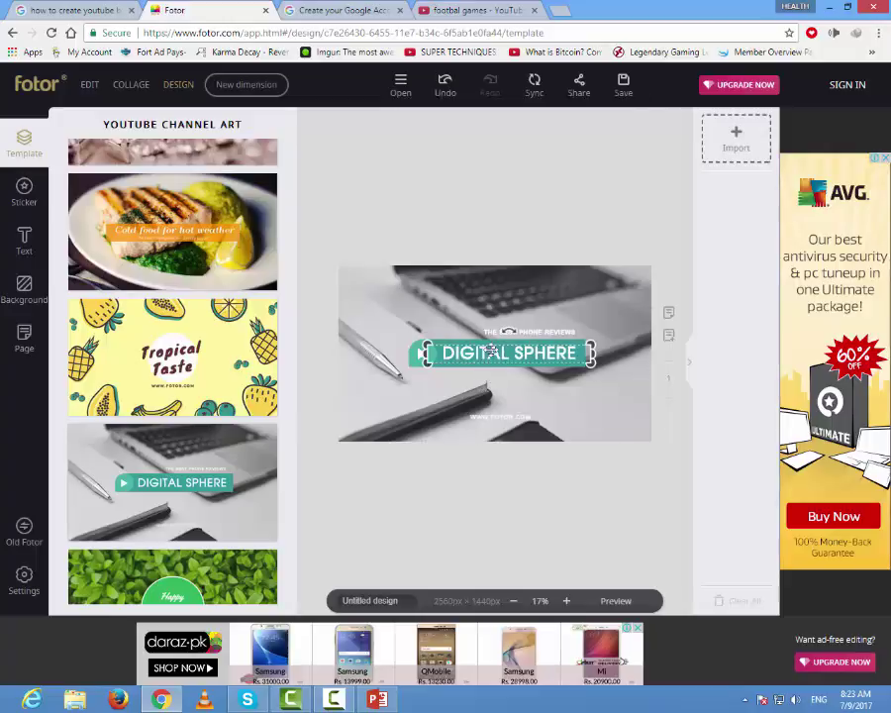
- Retype the DIGITAL SPHERE headline as 'Football games' and delete the phone-reviews caption above it
left_click(490, 349)
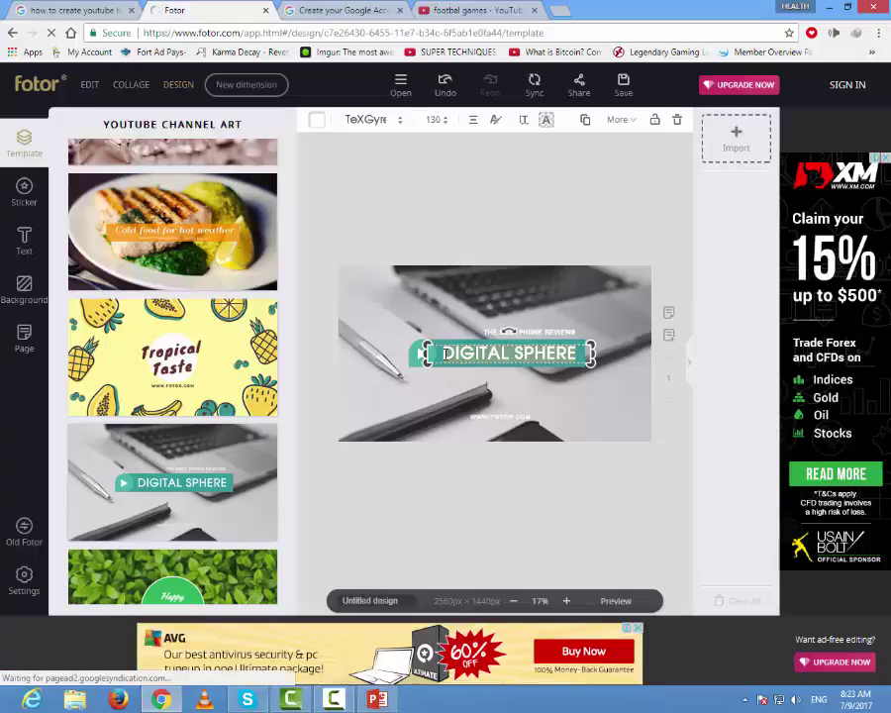
double_click(445, 353)
type("F")
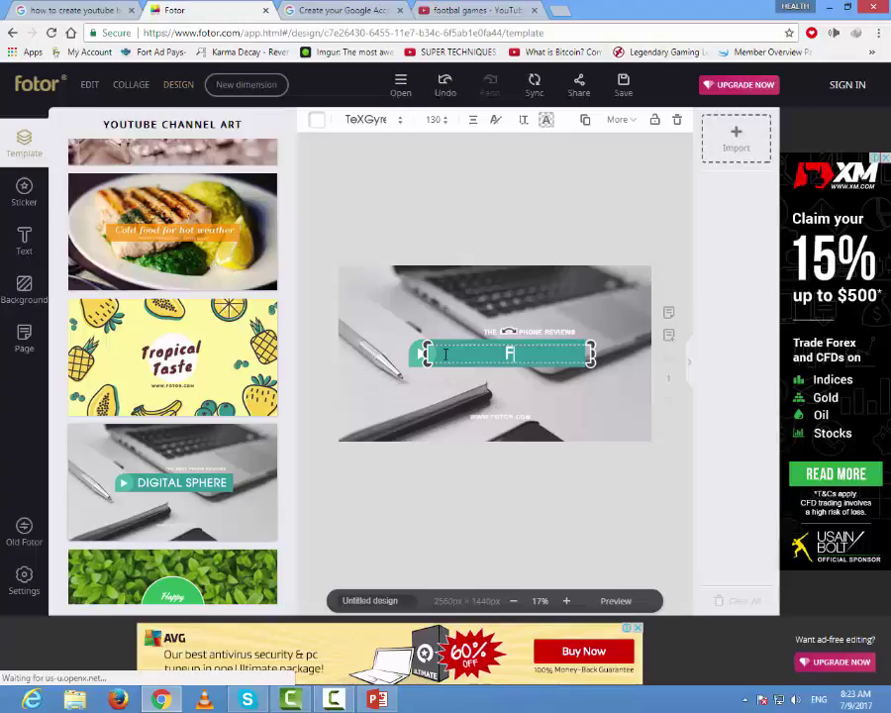
type("ioot")
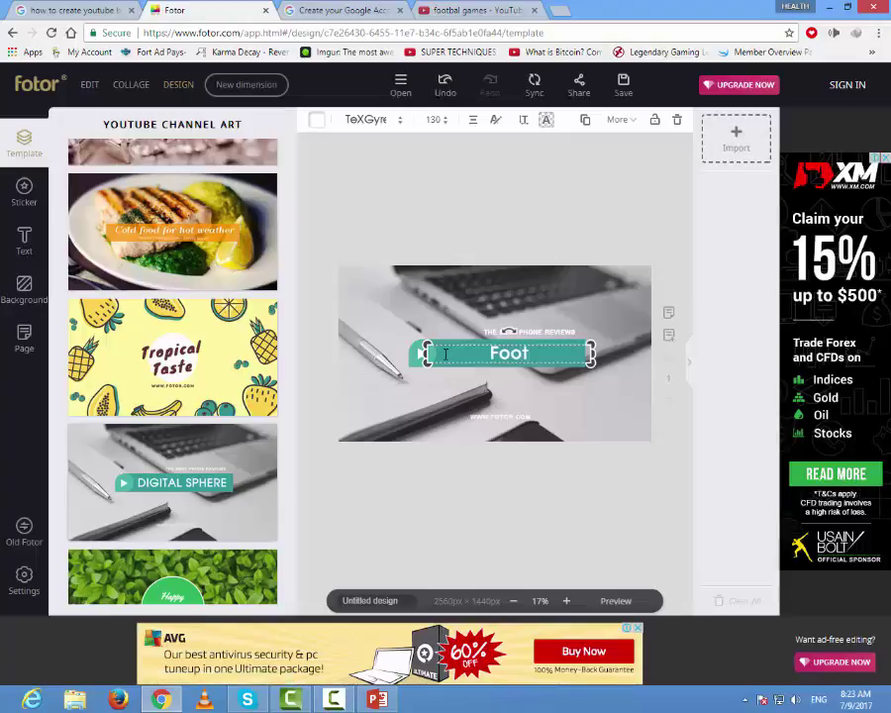
type("ball")
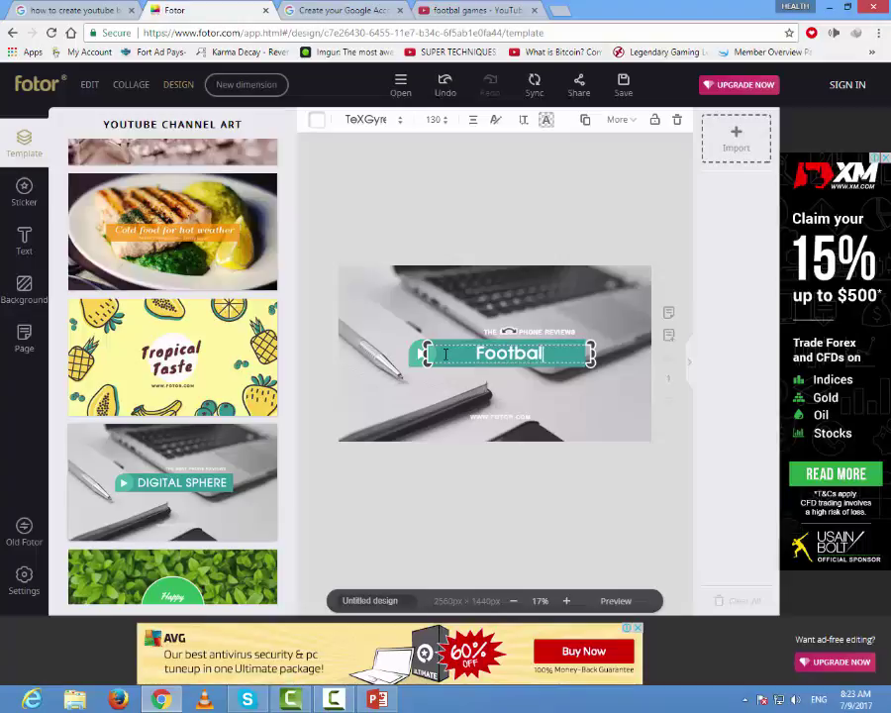
type(" games")
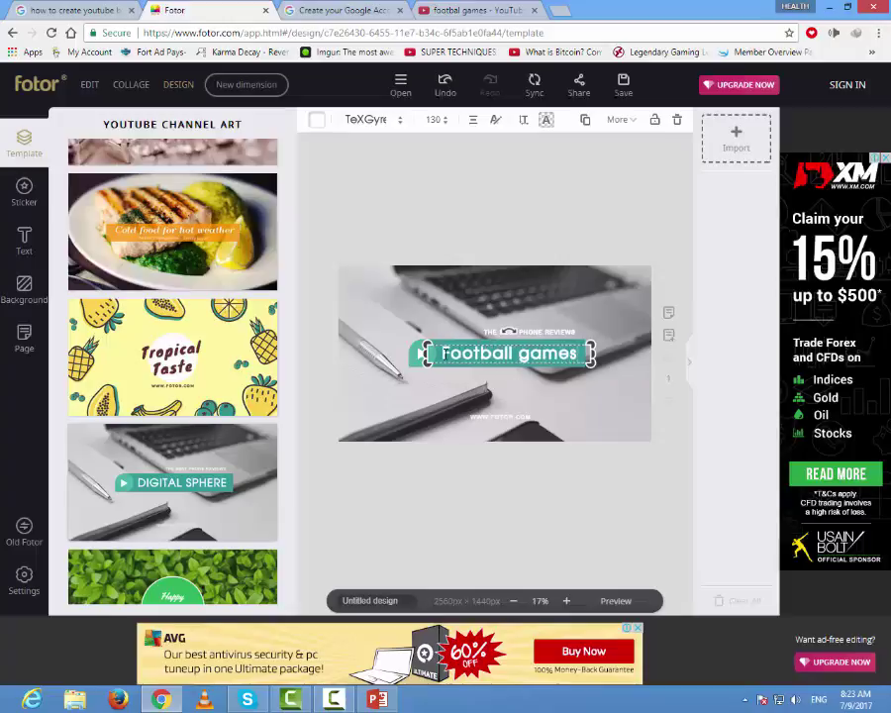
left_click(573, 332)
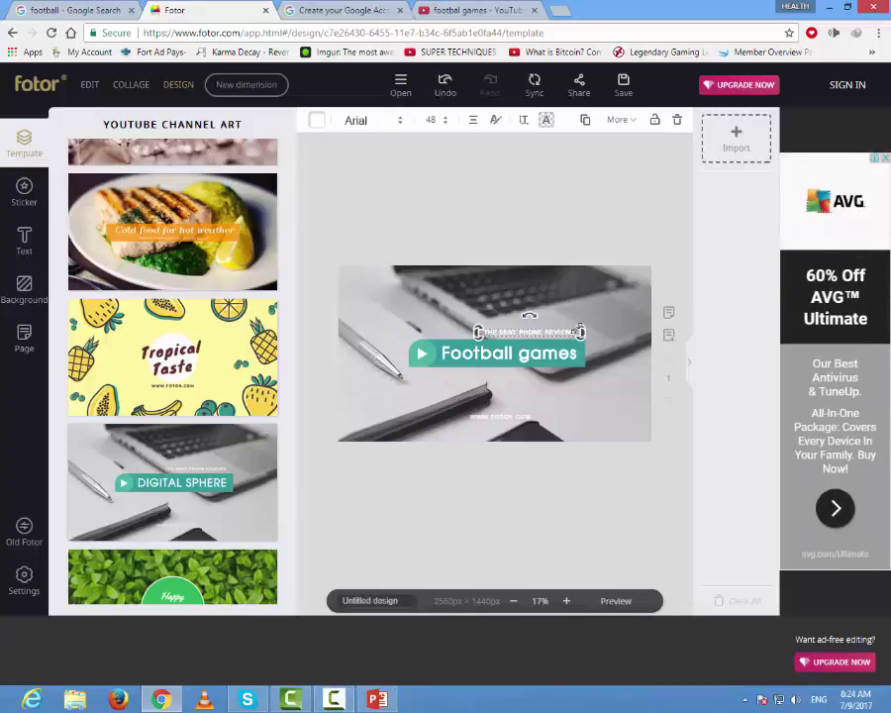
key("Delete")
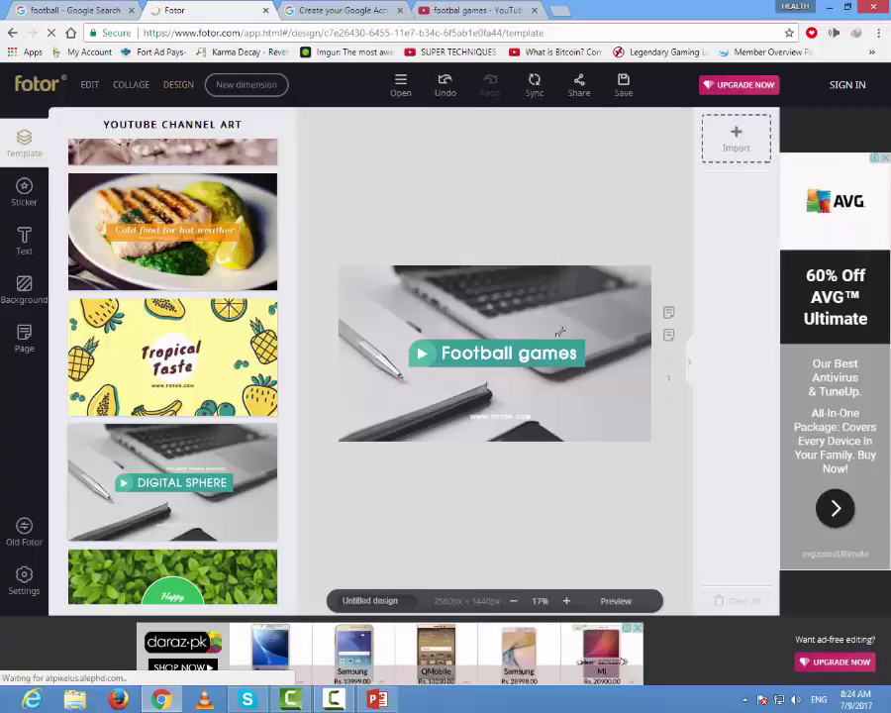
- Move the play triangle, enlarge the green circle, and shift the Football games title below the bar
left_click(414, 352)
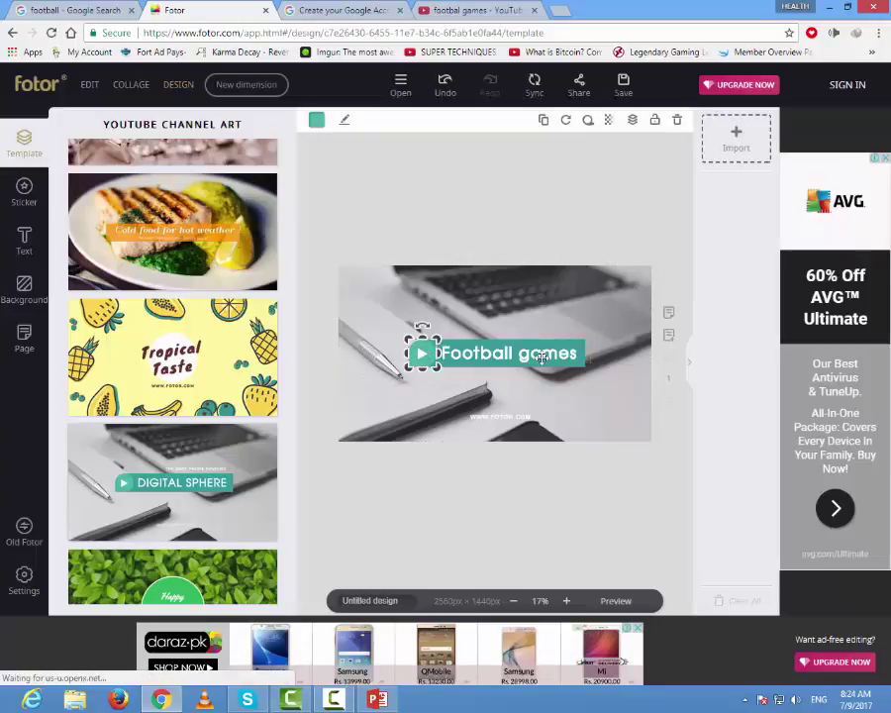
left_click(582, 352)
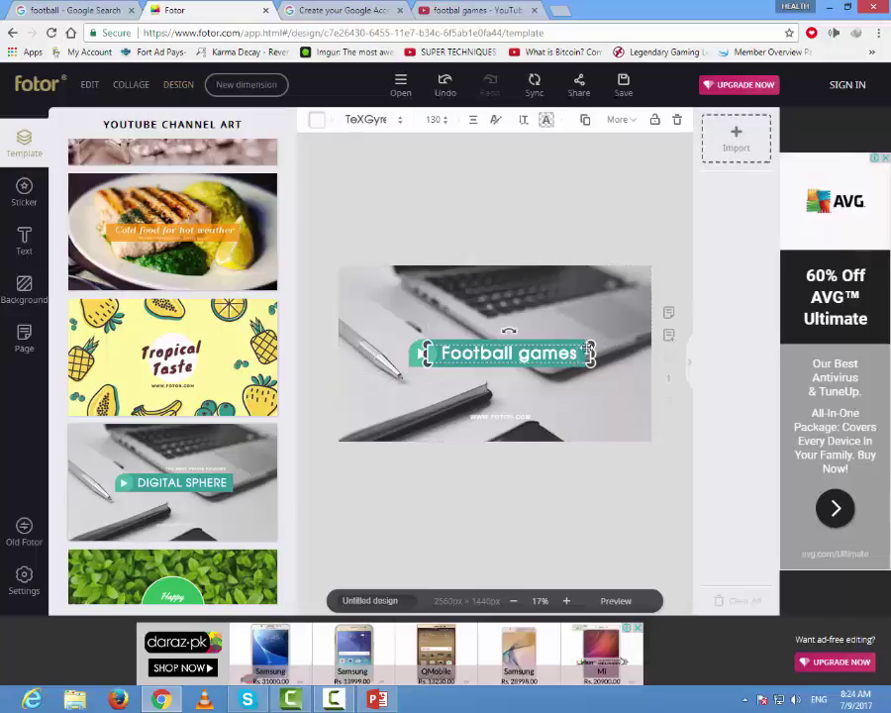
left_click(419, 352)
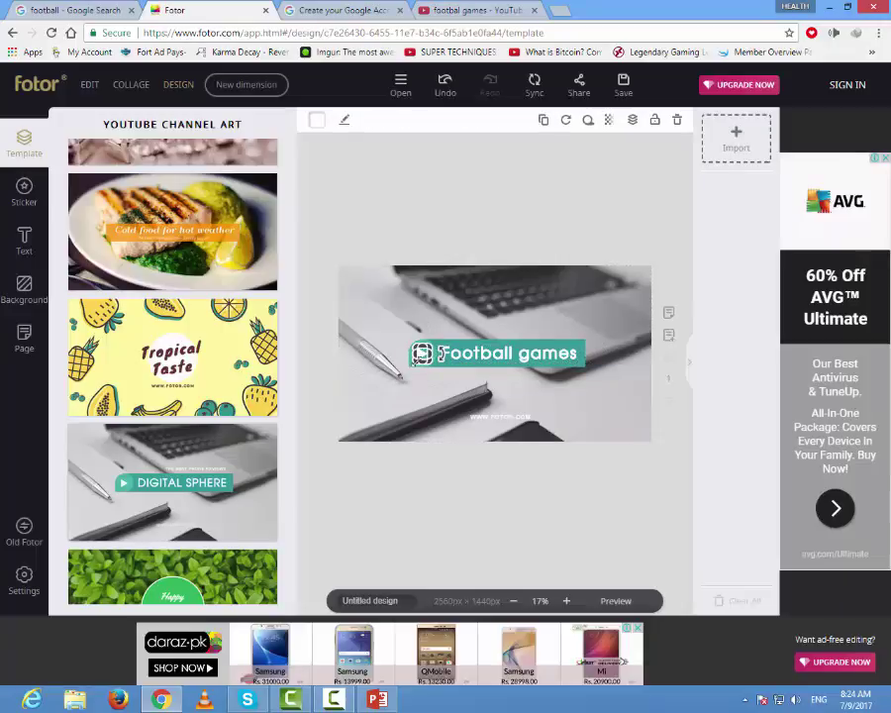
left_click_drag(413, 363, 408, 388)
left_click(421, 356)
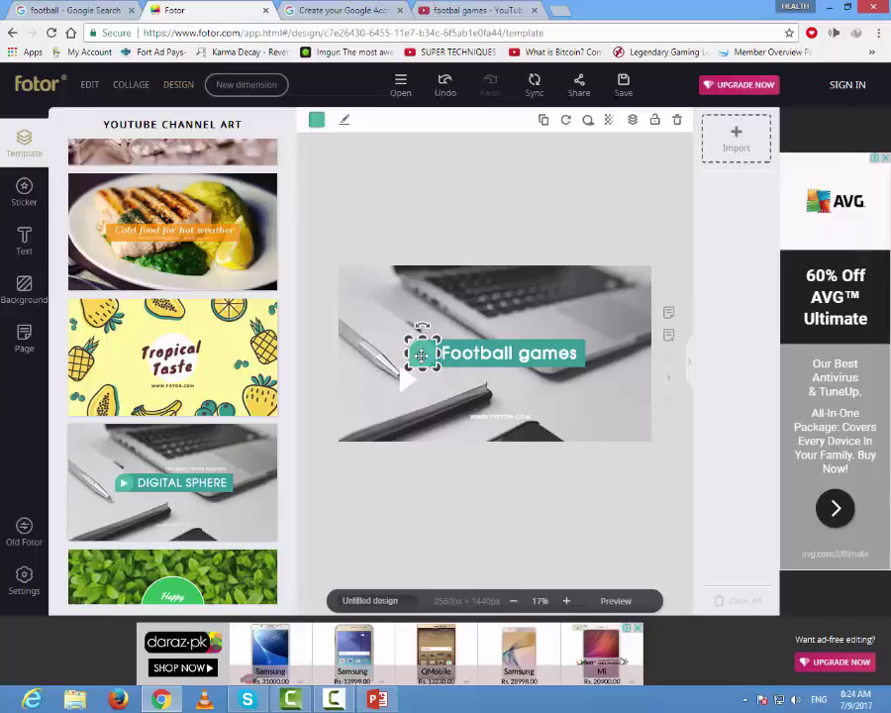
mouse_move(403, 339)
left_mouse_down()
mouse_move(395, 329)
mouse_move(417, 353)
mouse_move(404, 358)
left_mouse_up()
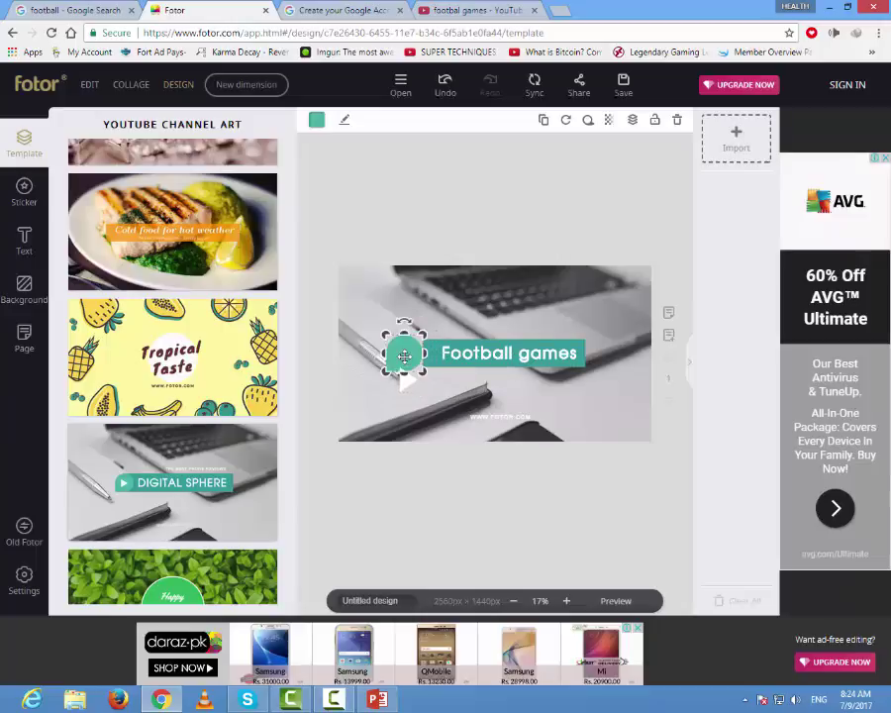
left_click(535, 353)
left_click_drag(535, 353, 535, 380)
- Stretch the teal bar rightward and enlarge the Football games title to fill it
left_click(533, 363)
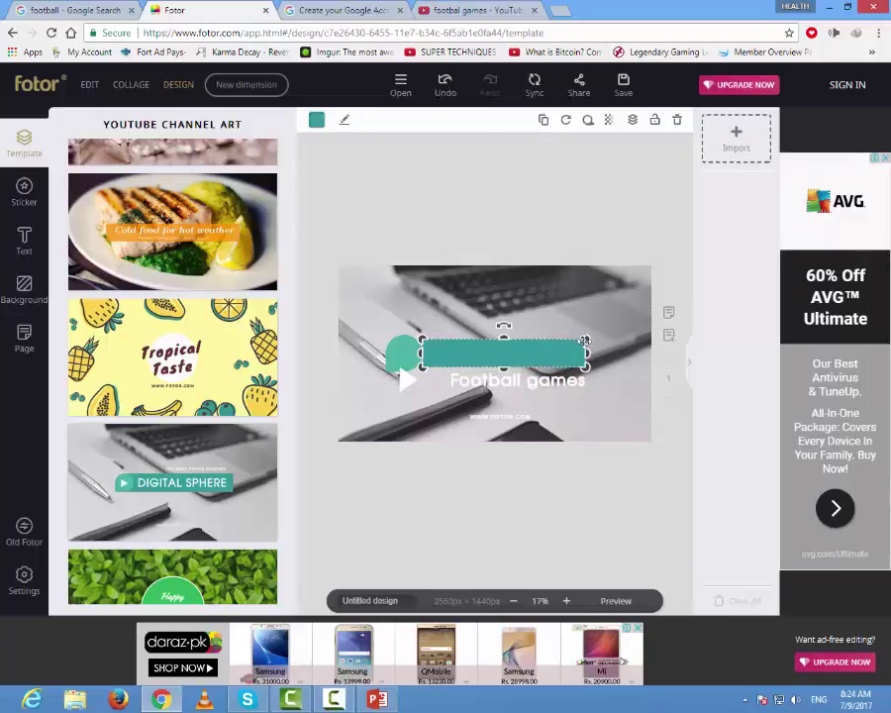
left_click_drag(585, 340, 560, 360)
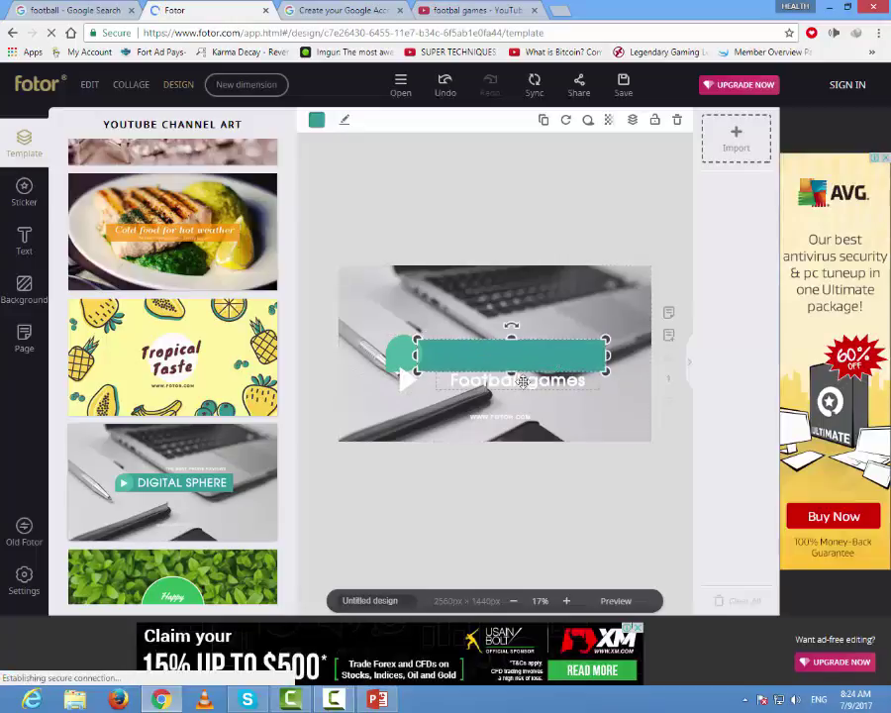
left_click(521, 381)
left_click_drag(495, 373, 498, 350)
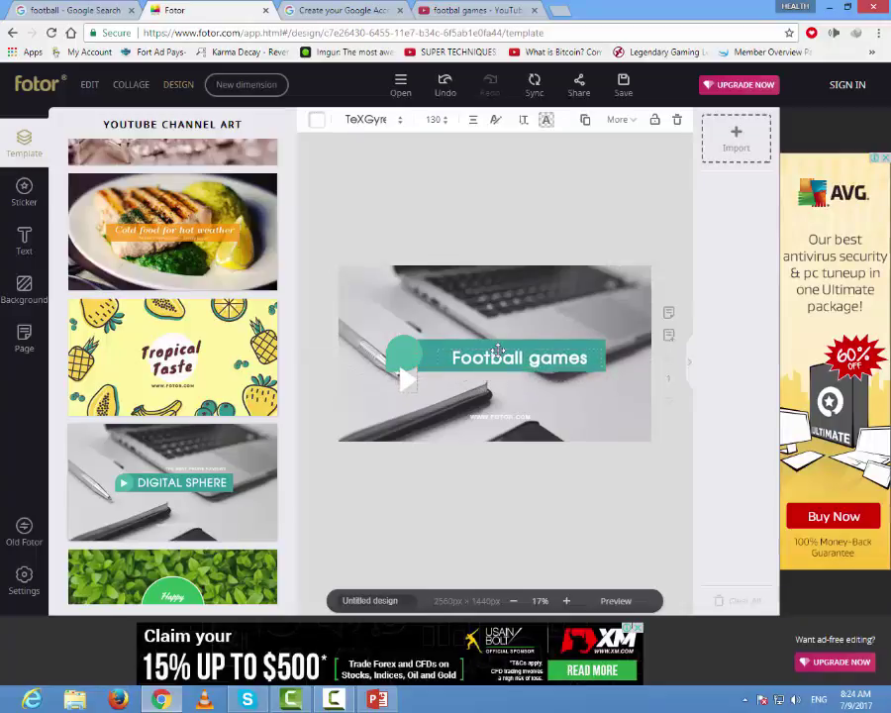
left_click_drag(404, 355, 434, 354)
left_click(406, 377)
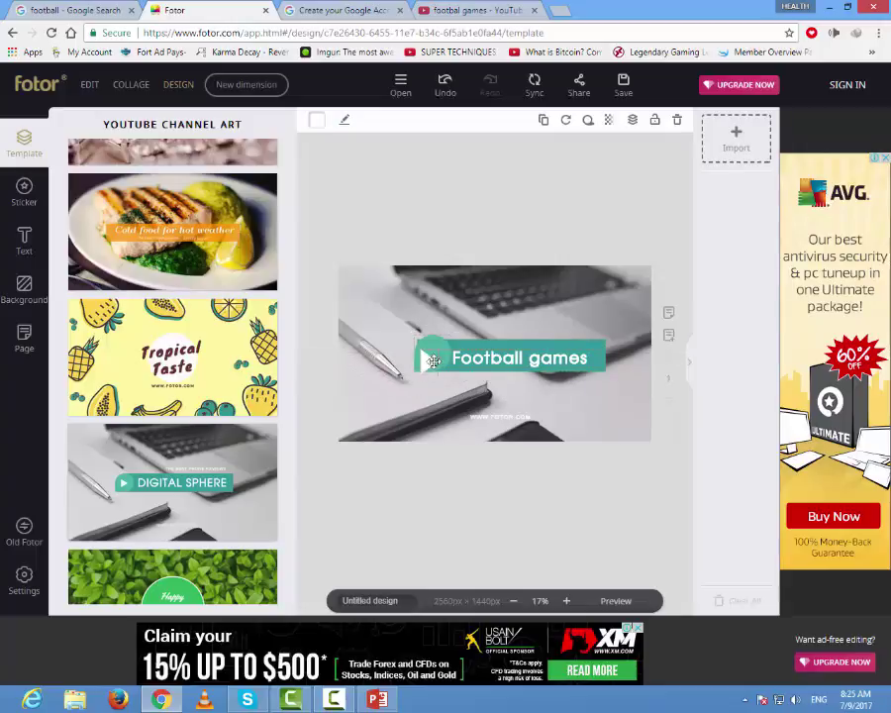
left_click(564, 356)
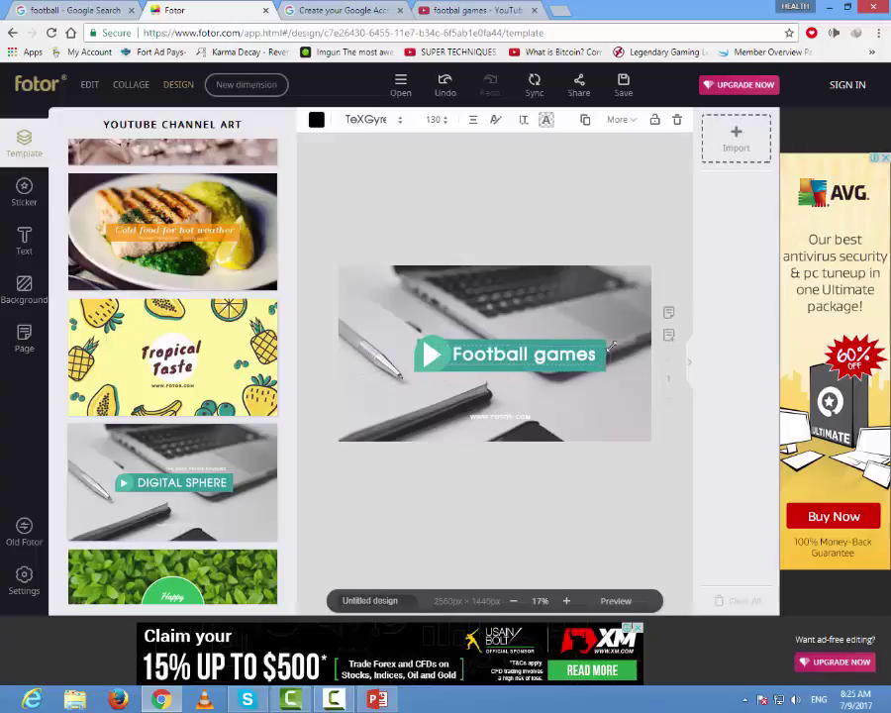
left_click_drag(601, 354, 616, 345)
left_click_drag(525, 356, 526, 354)
- Try moving the play icon below the circle, then undo and redo to restore the preferred layout
left_click(430, 354)
left_click_drag(427, 356, 435, 378)
left_click(427, 357)
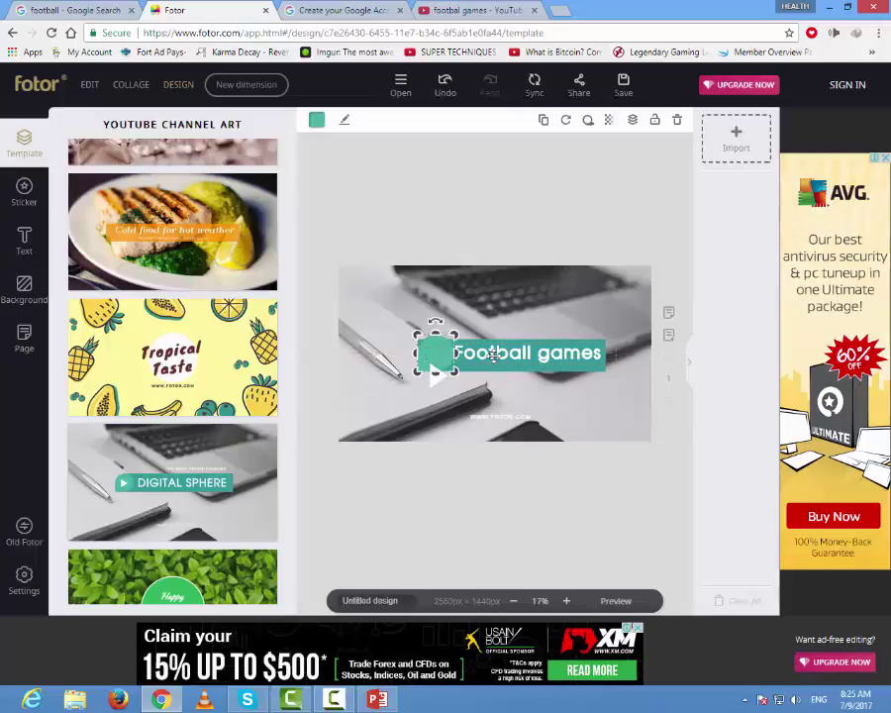
key("ctrl+z")
left_click(538, 353)
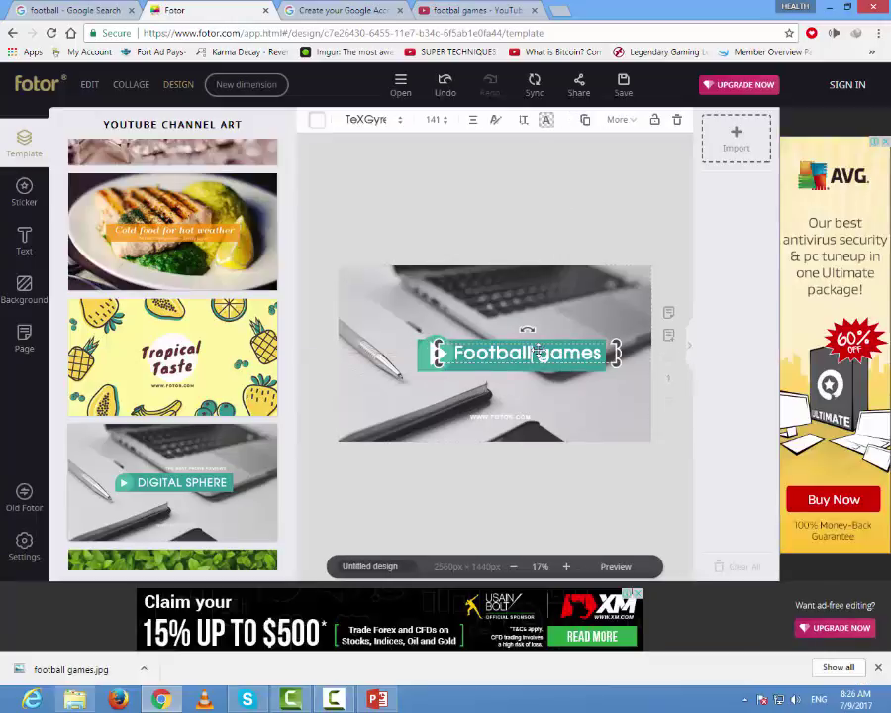
key("ctrl+z")
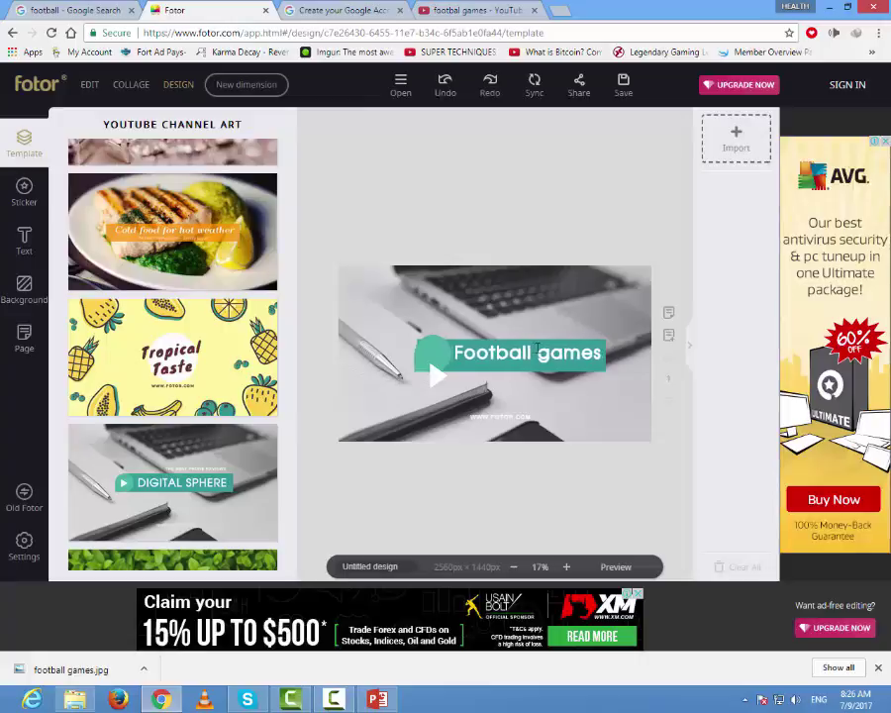
key("ctrl+z")
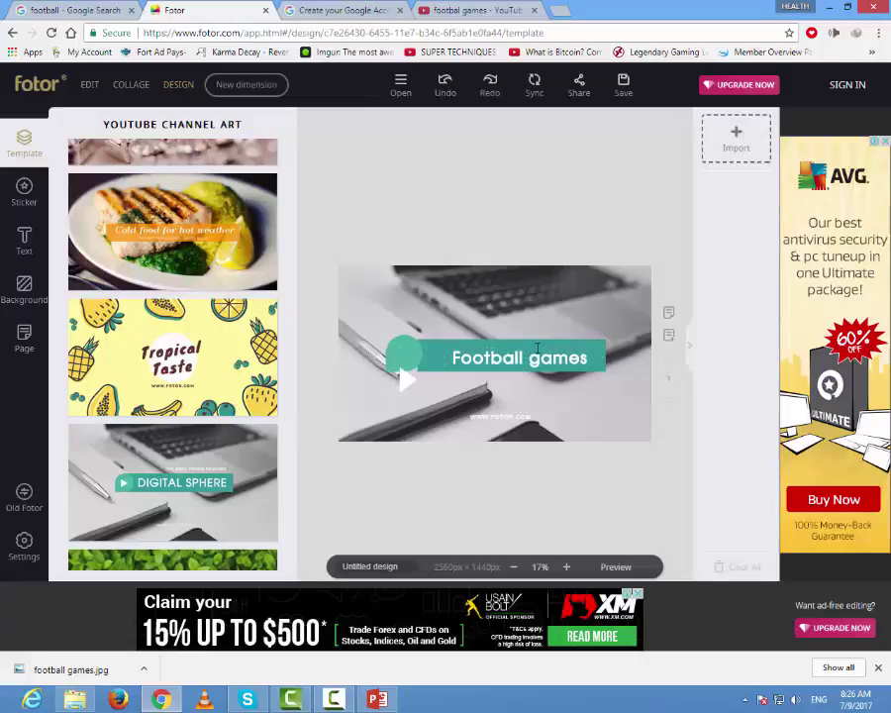
key("ctrl+z")
key("ctrl+z")
key("ctrl+z")
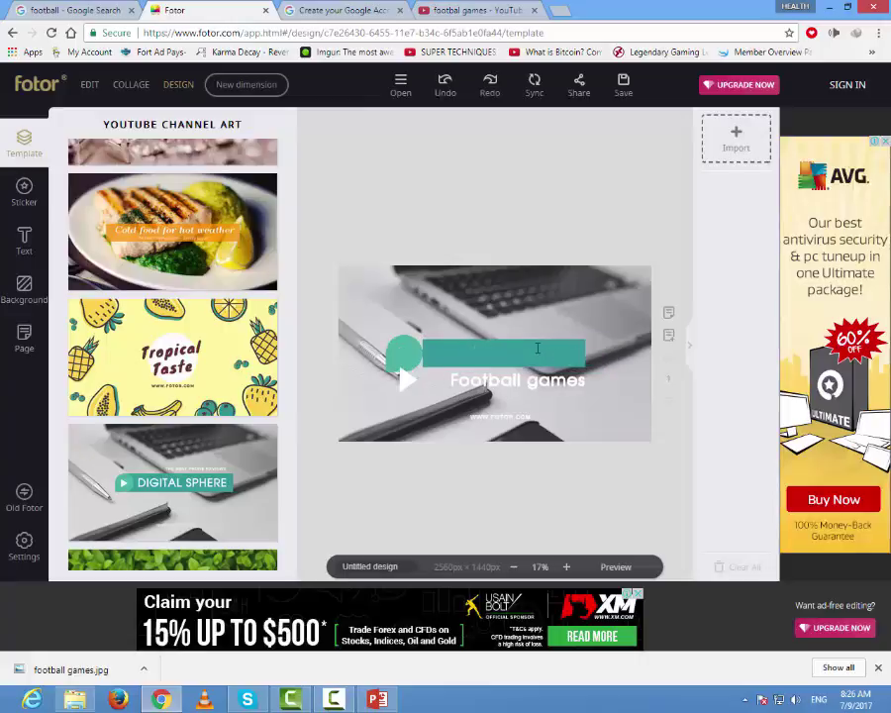
key("ctrl+y")
key("ctrl+y")
key("ctrl+y")
key("ctrl+y")
key("ctrl+y")
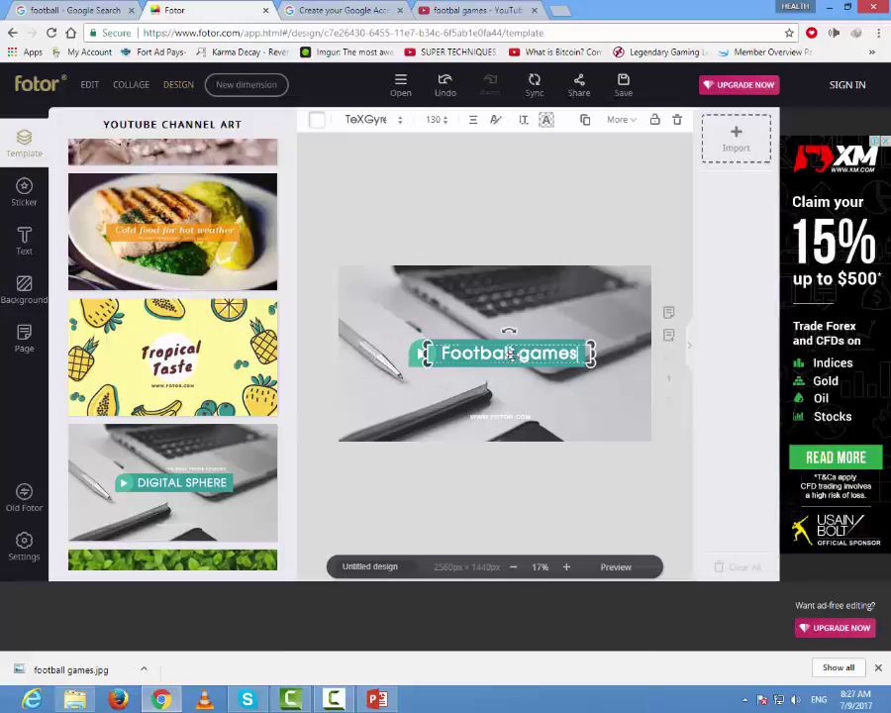
- Resize the Football games title from 130 to 132 so it sits centred in the green bar
left_click(519, 317)
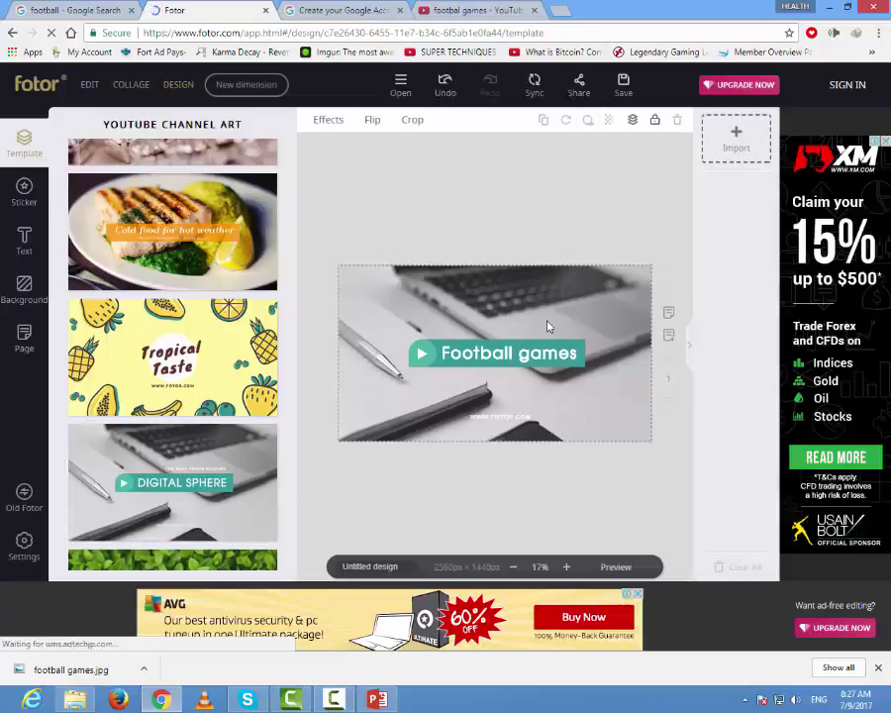
left_click(489, 369)
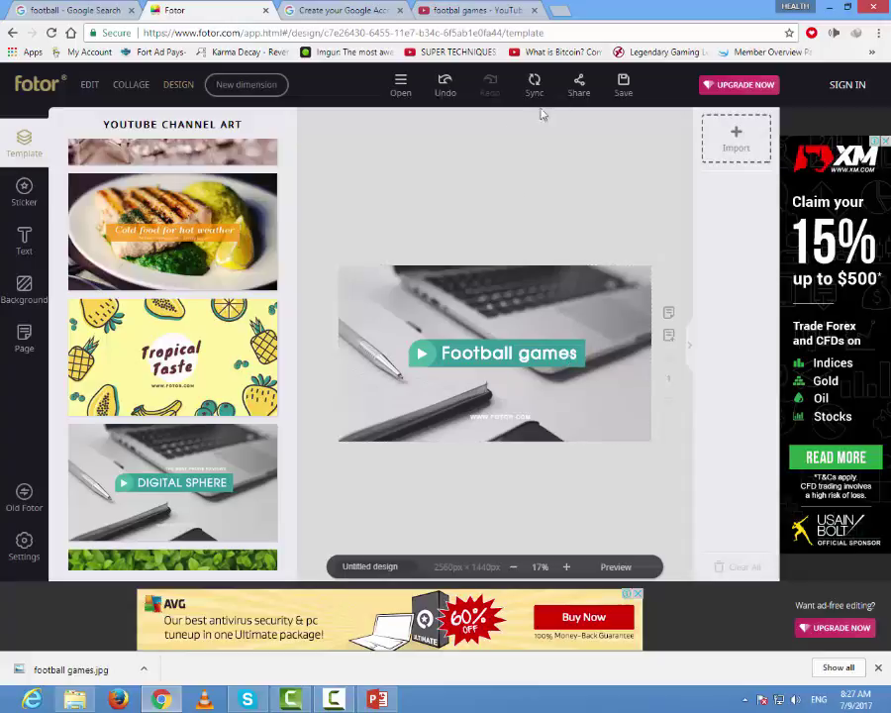
left_click(445, 353)
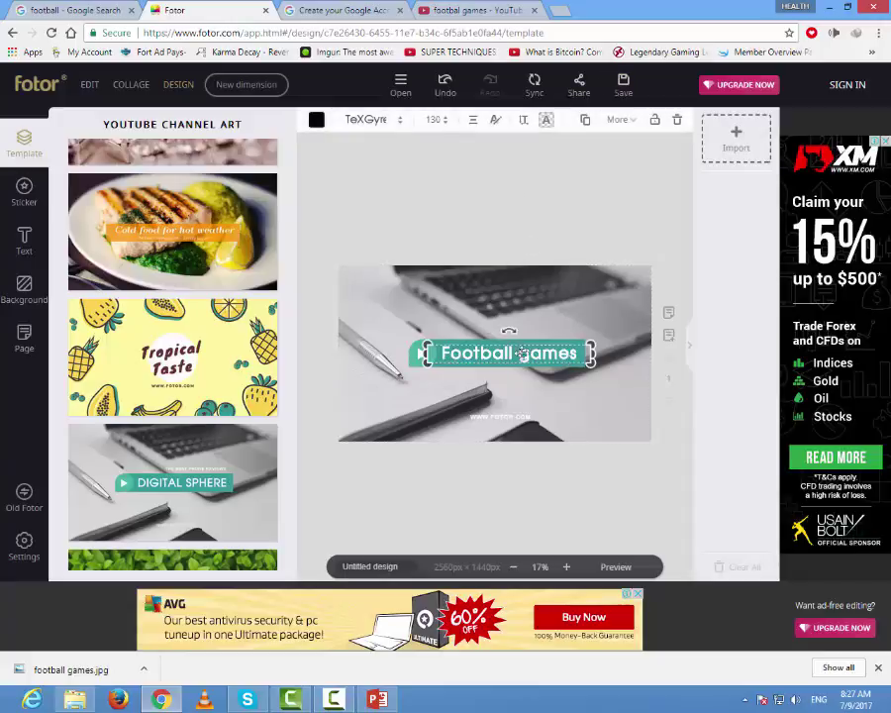
mouse_move(590, 345)
left_mouse_down()
mouse_move(620, 346)
mouse_move(558, 355)
mouse_move(592, 347)
left_mouse_up()
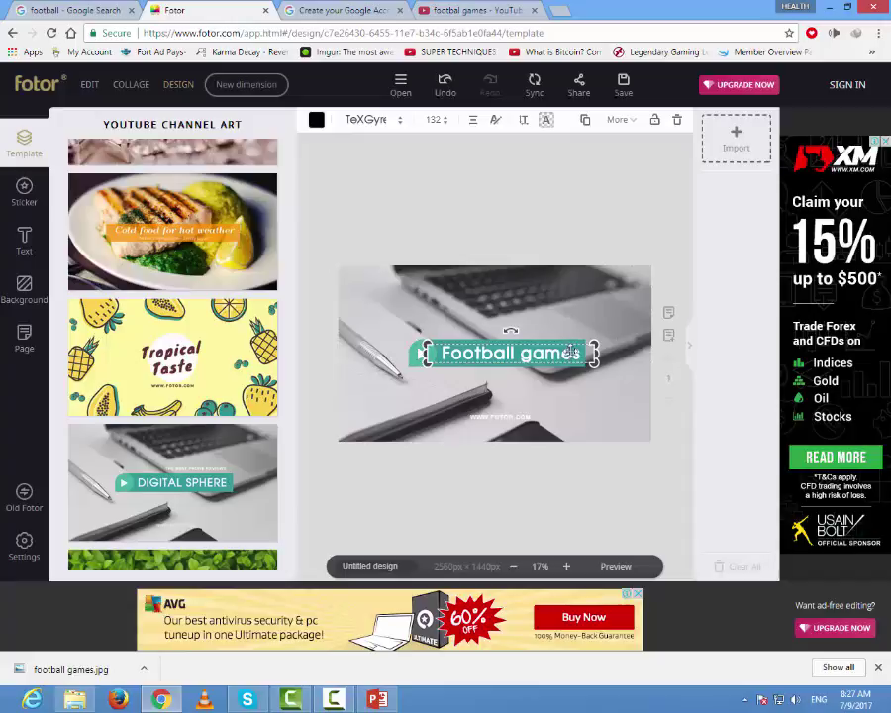
left_click(541, 304)
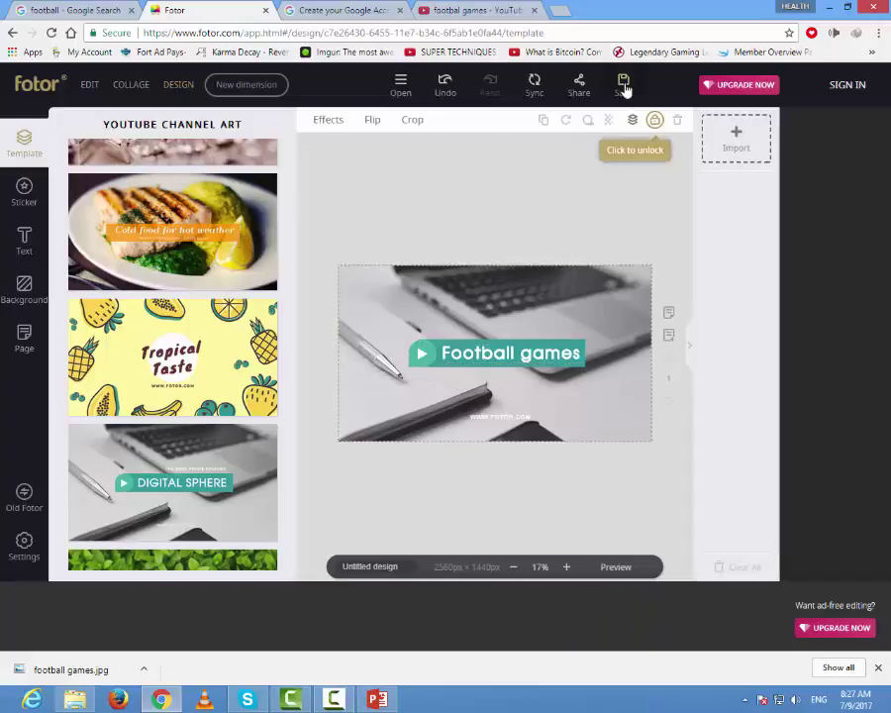
- Download the banner as a JPG named 'football games' at Normal quality
left_click(623, 83)
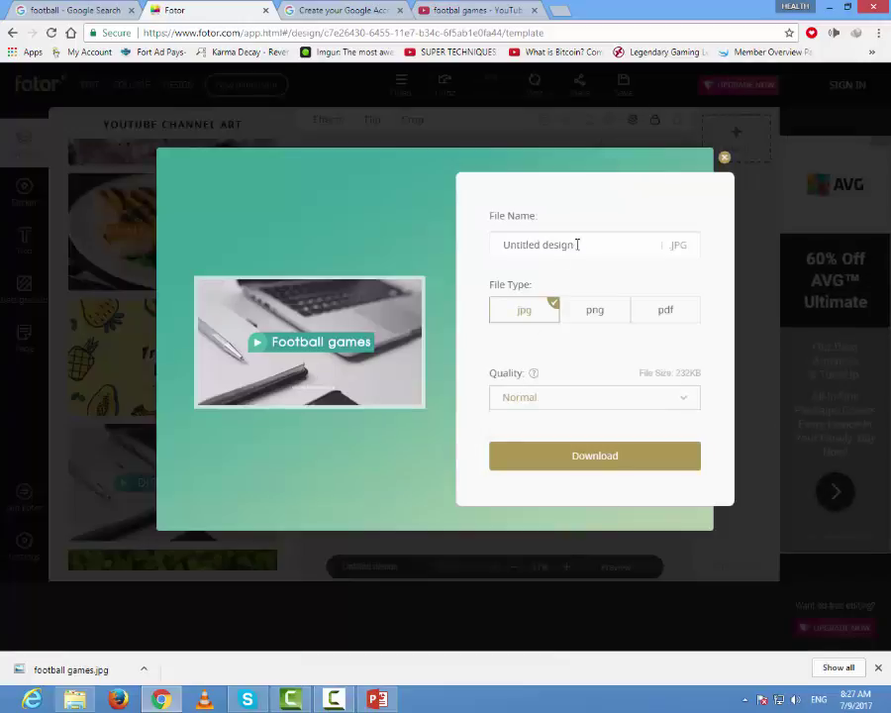
left_click_drag(578, 242, 377, 272)
type("fo")
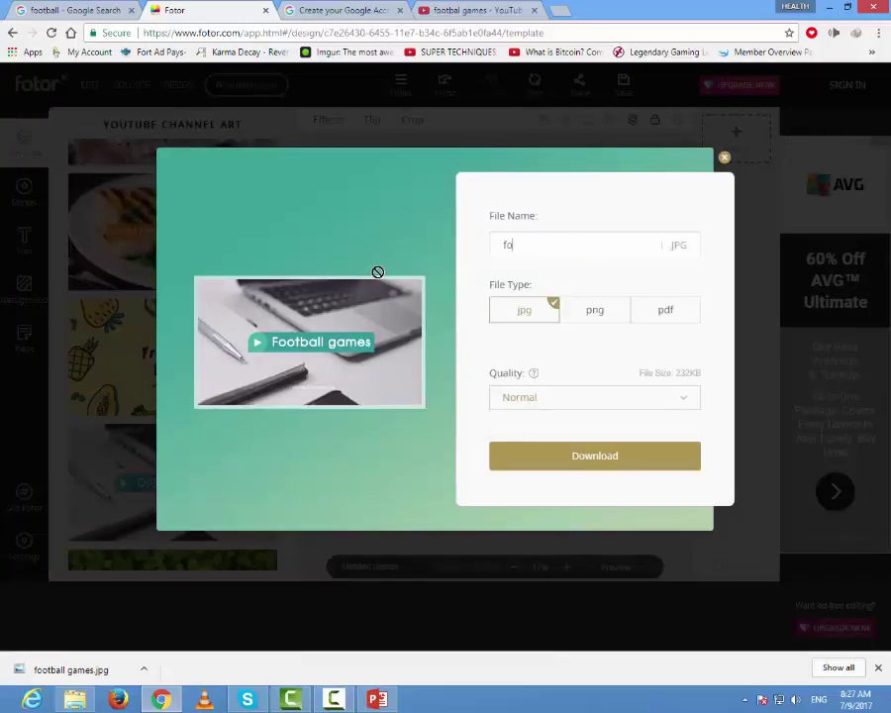
type("otball ")
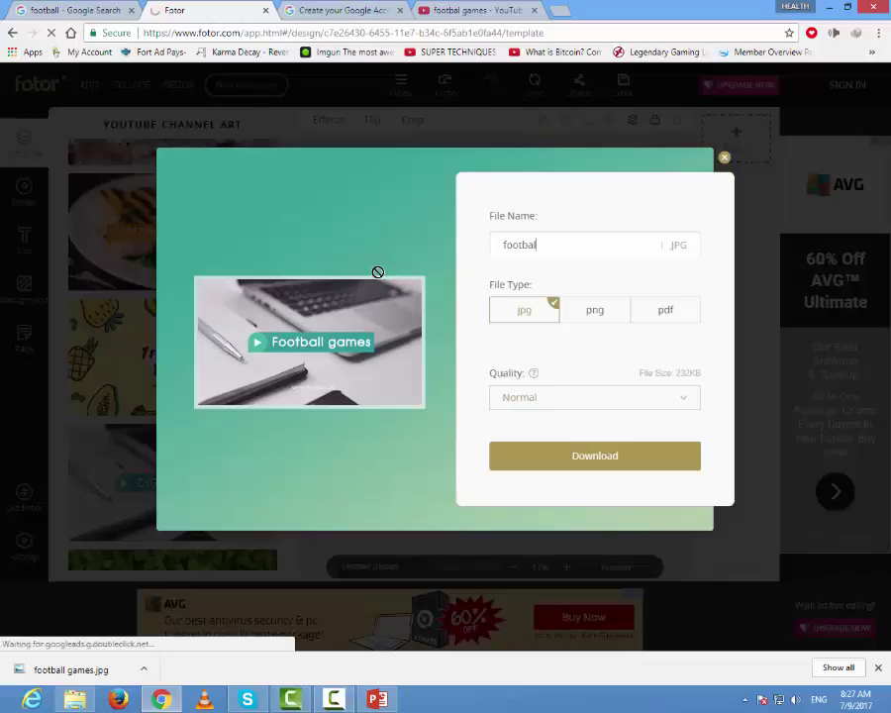
type("games")
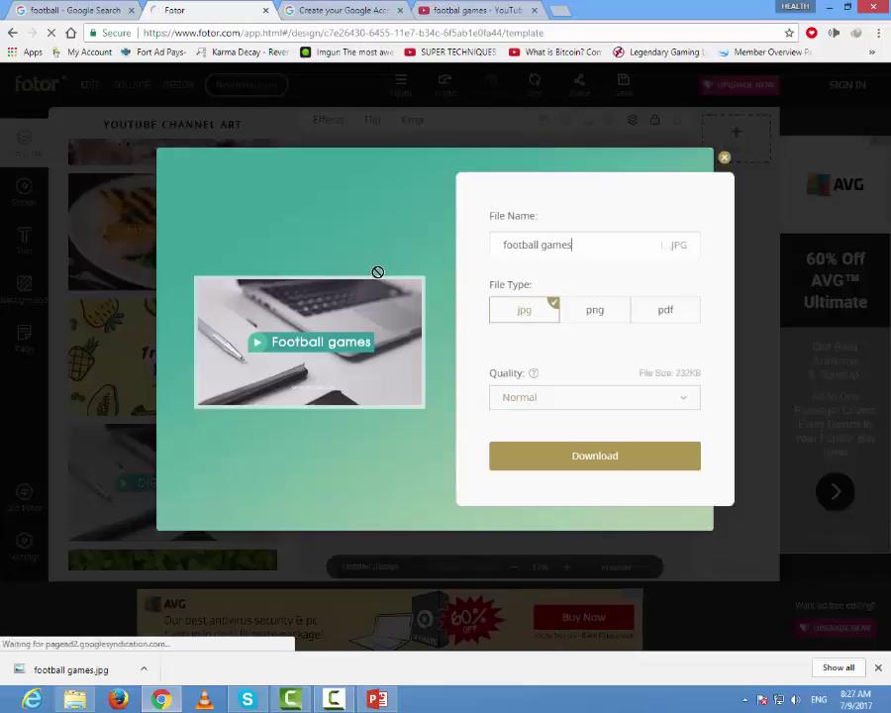
left_click(586, 455)
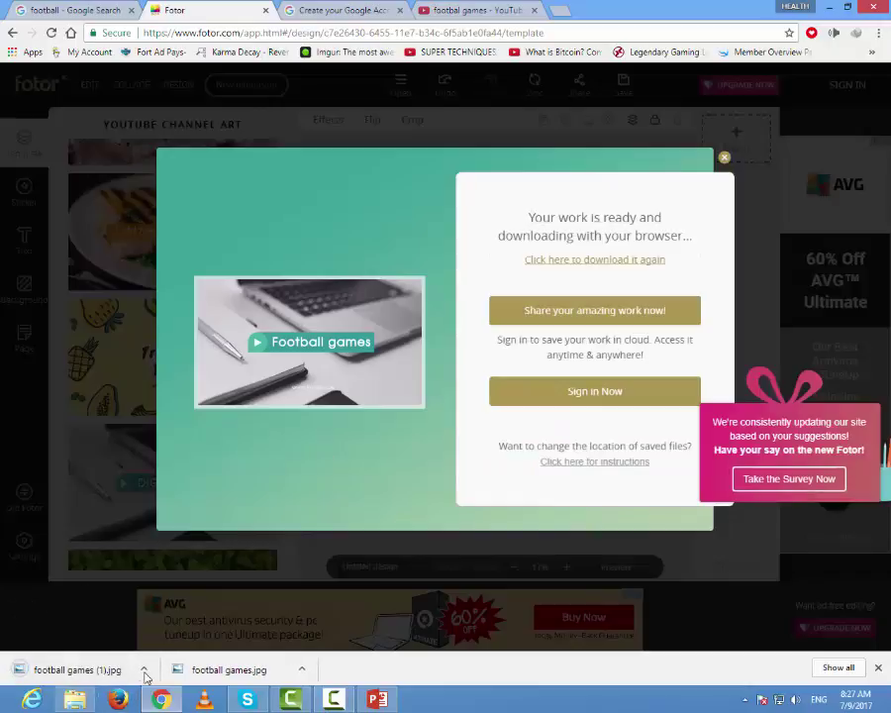
left_click(466, 10)
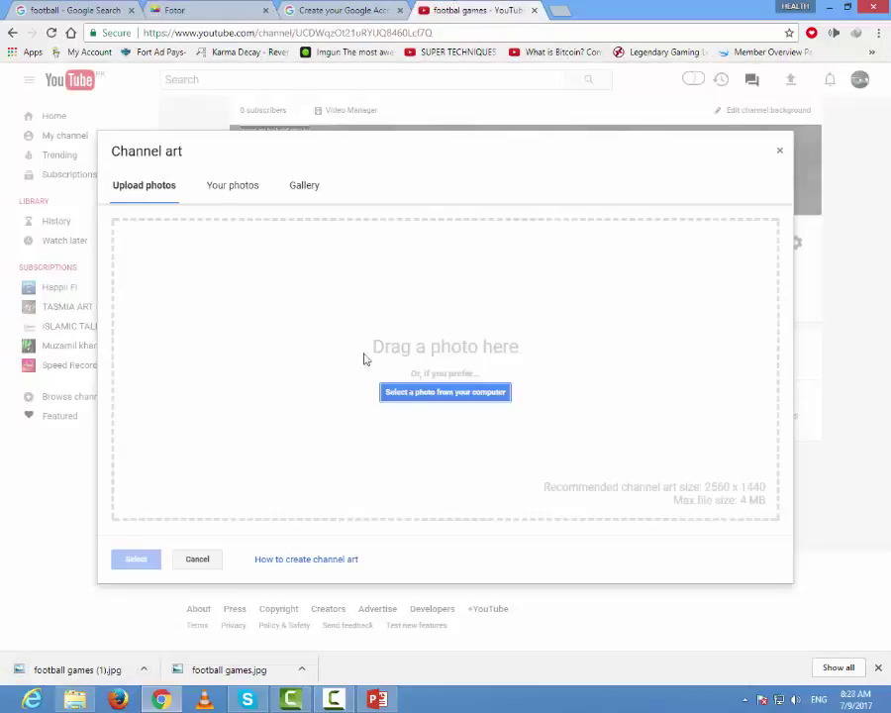
- Upload football games (1).jpg from the computer as channel art and confirm its crop
left_click(446, 392)
scroll(317, 189, "down", 10)
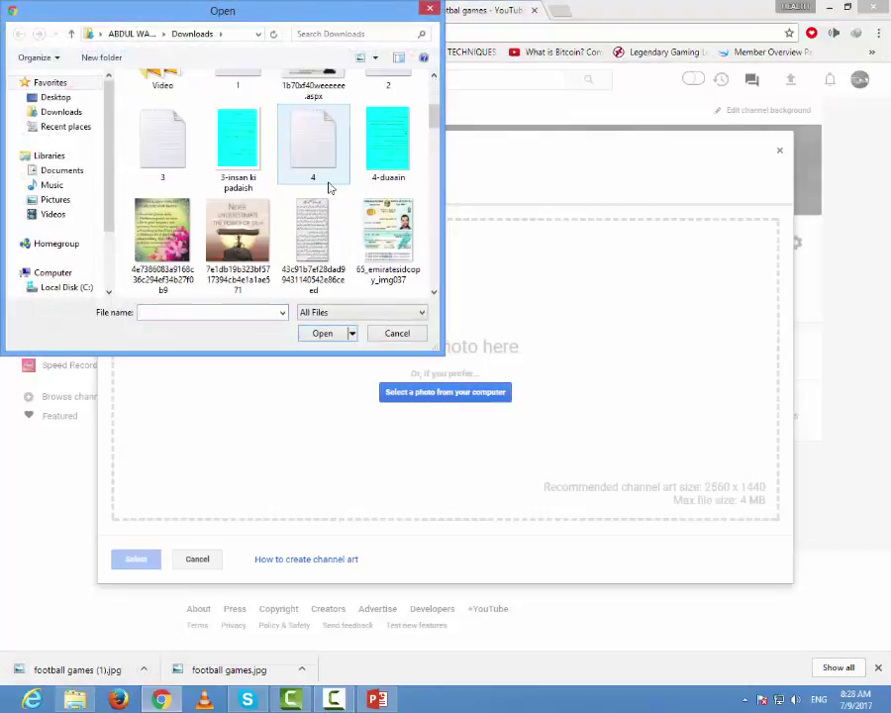
left_click(237, 252)
left_click(322, 334)
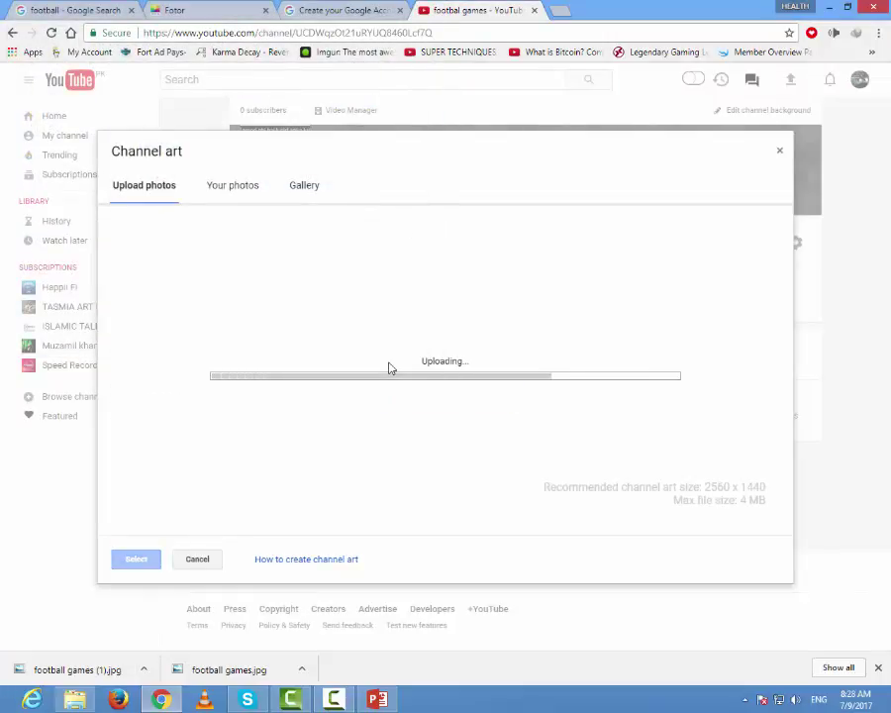
left_click(134, 516)
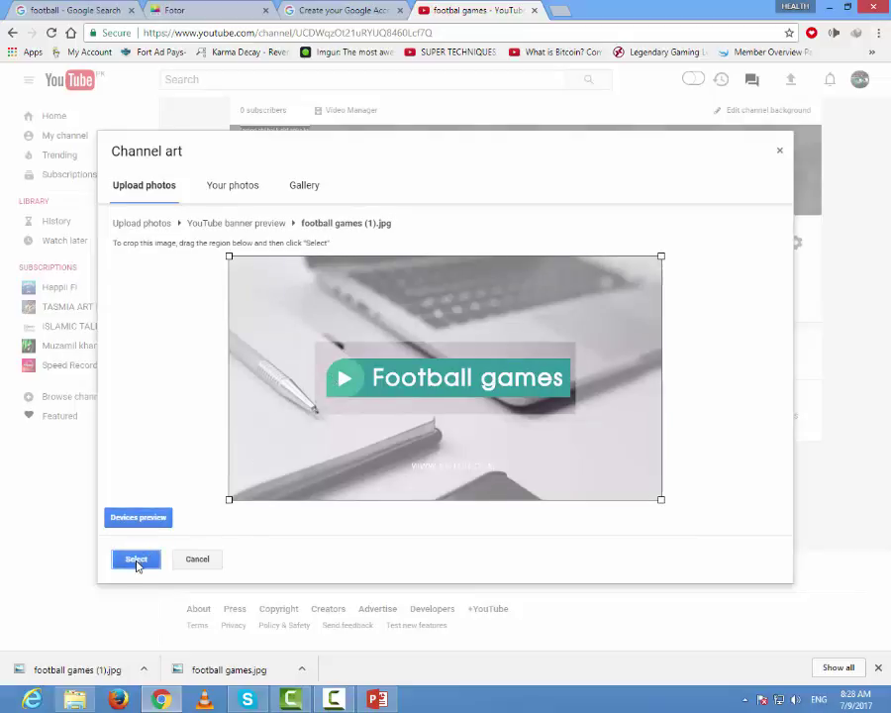
left_click(136, 561)
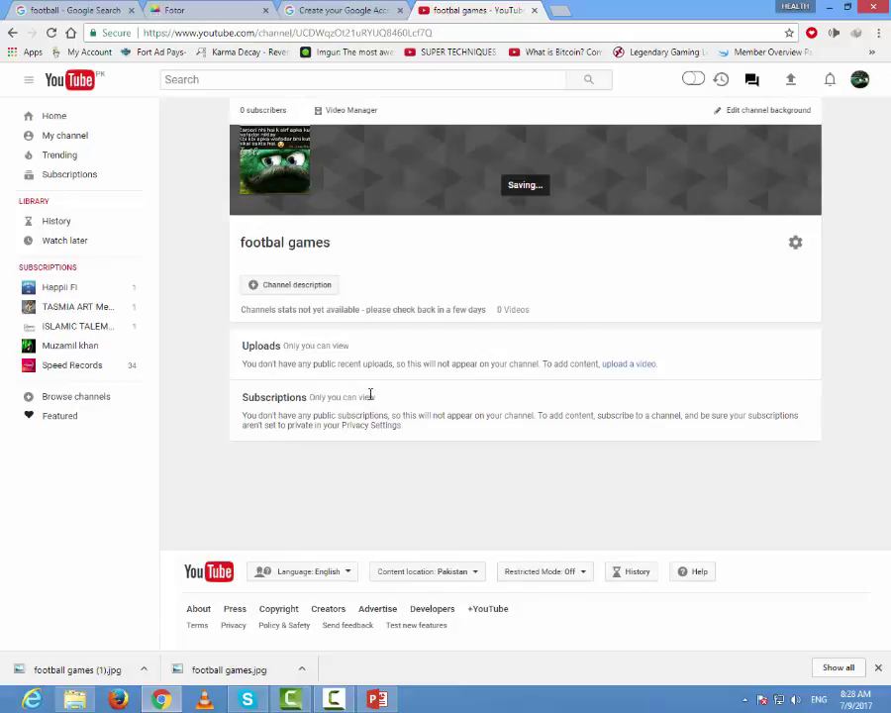